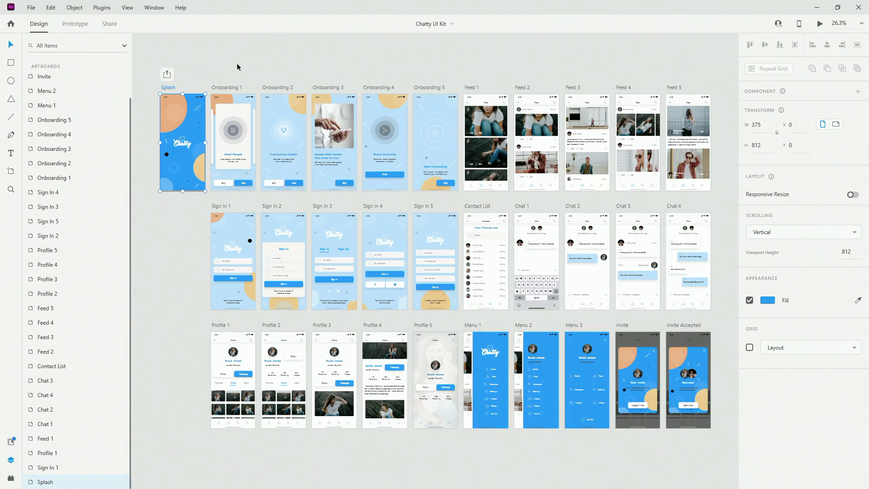
Alt-drag the Onboarding 1 artboard twice to place Onboarding 1 – 1 and Onboarding 1 – 2 side by side in the row below
scroll(208, 113, "up", 5)
left_click(242, 118)
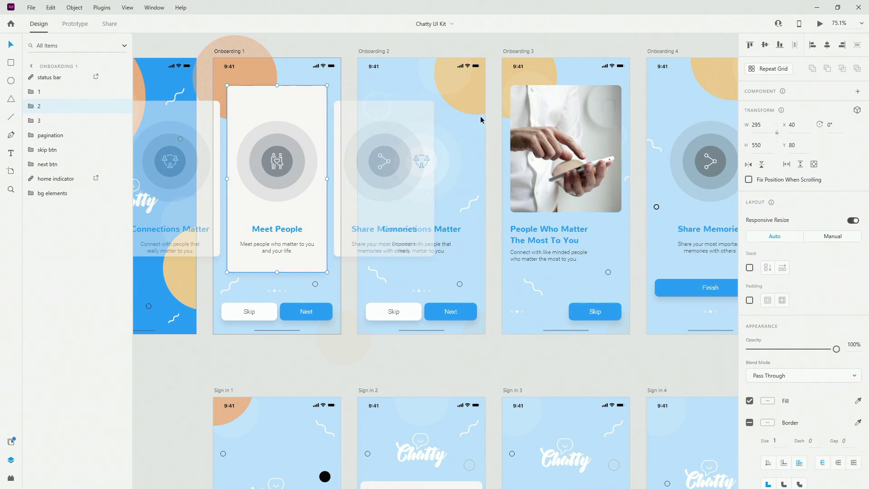
scroll(481, 120, "down", 3)
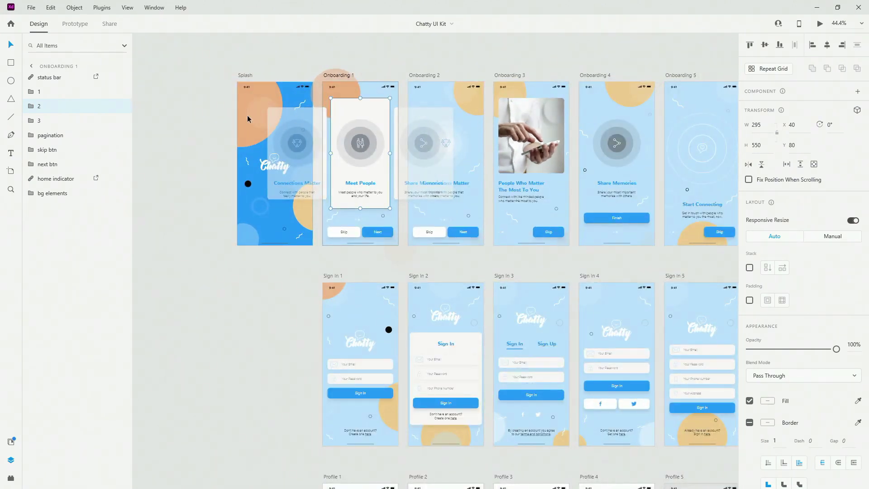
scroll(247, 119, "up", 3)
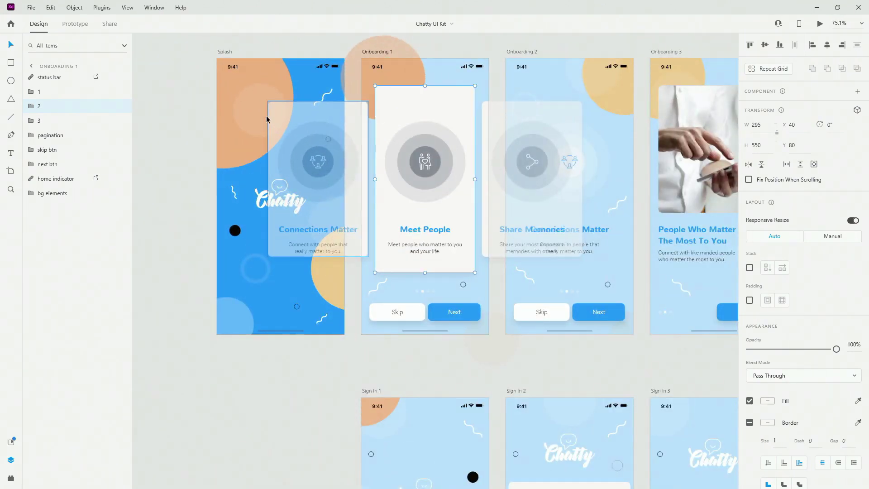
scroll(358, 110, "down", 3)
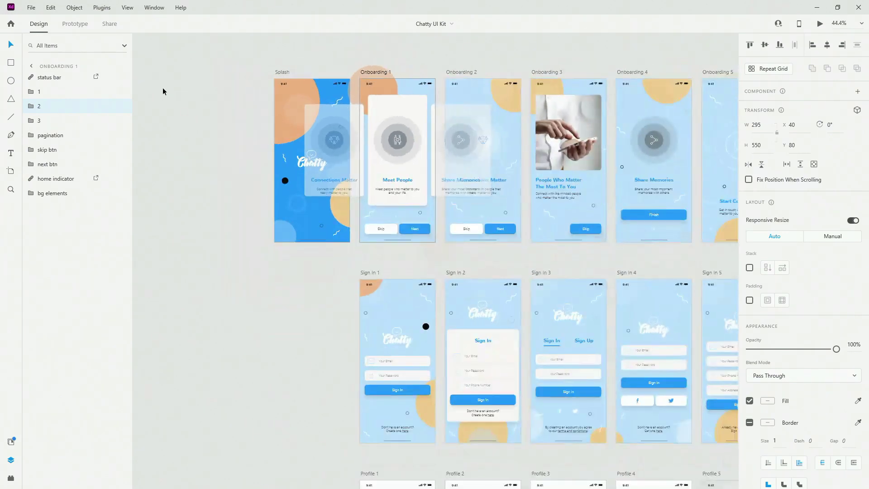
left_click(376, 73)
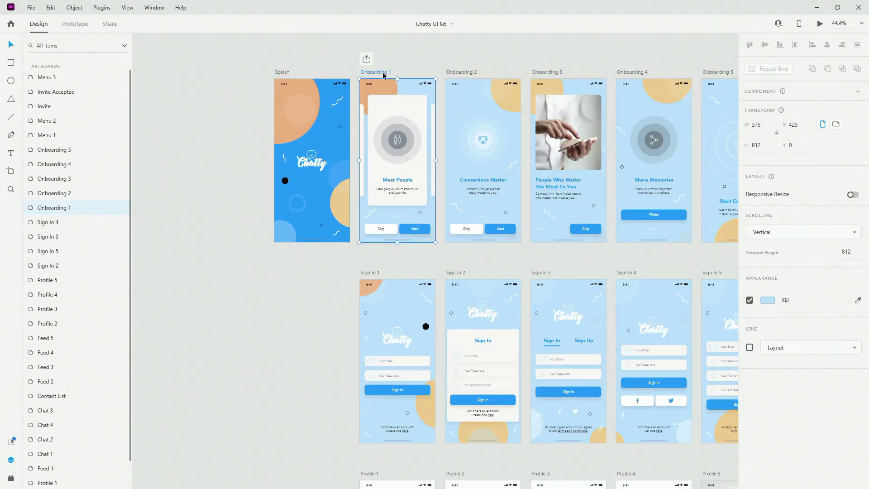
left_click_drag(383, 75, 183, 276)
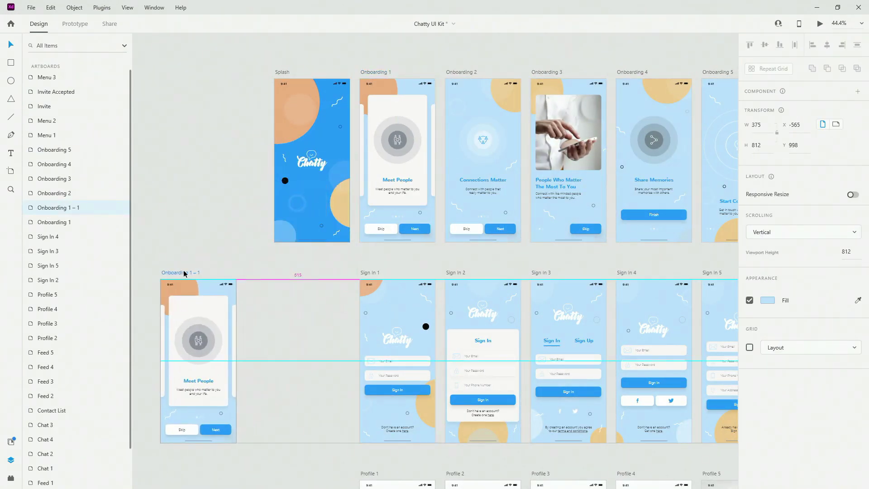
left_click_drag(192, 228, 375, 113)
scroll(322, 156, "up", 3)
left_click_drag(379, 163, 432, 144)
scroll(301, 81, "down", 2)
scroll(447, 199, "up", 2)
Group the three cards in Onboarding 1 – 1 and name the group 'elements'
double_click(485, 192)
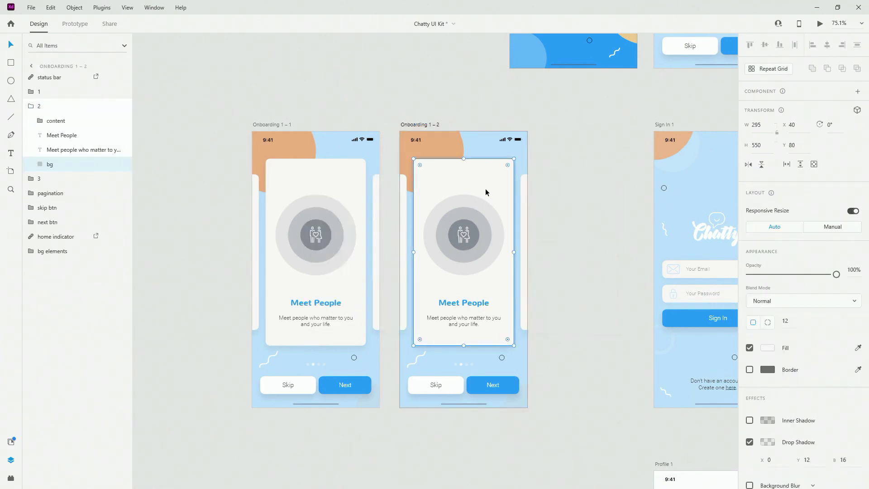
left_click(40, 106)
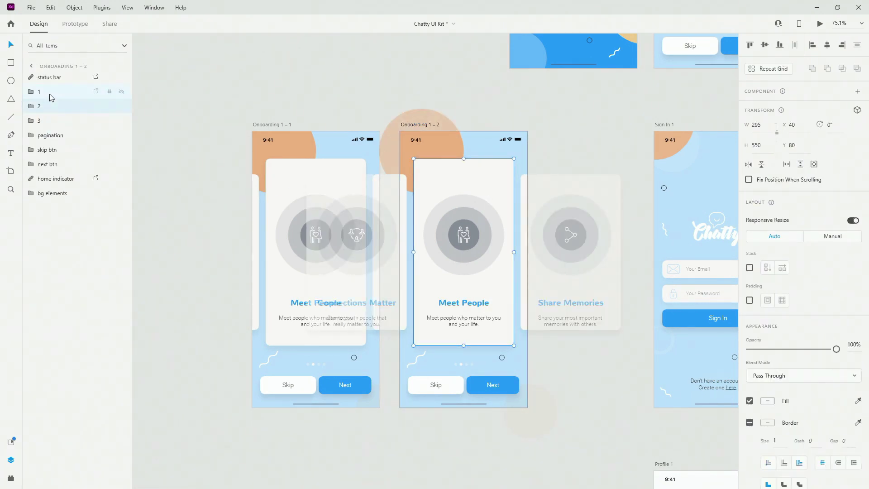
left_click_drag(317, 190, 169, 190)
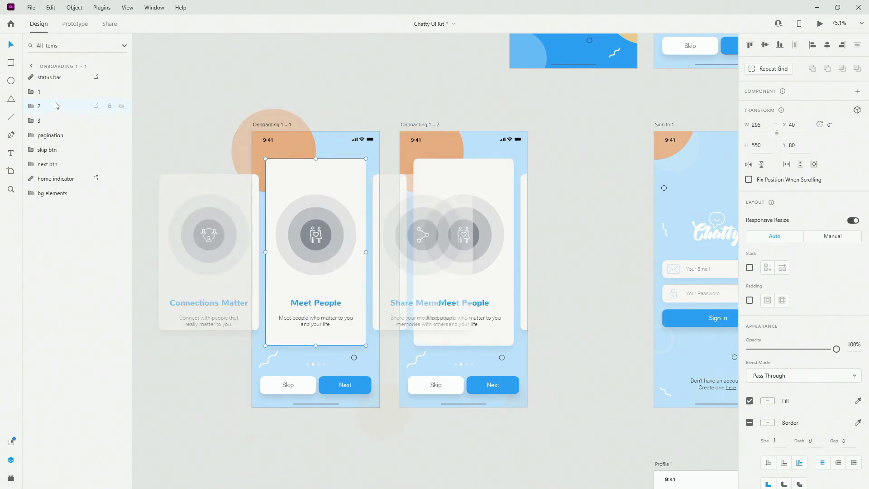
left_click(55, 122, "shift")
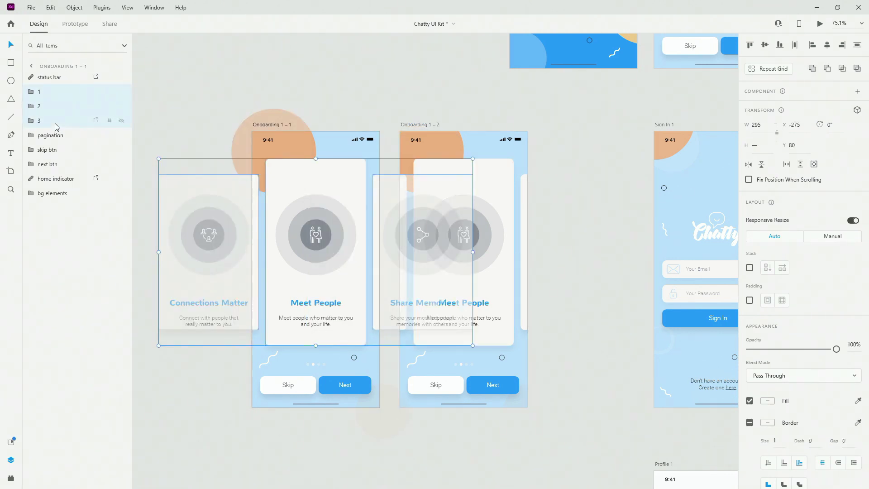
key("ctrl+g")
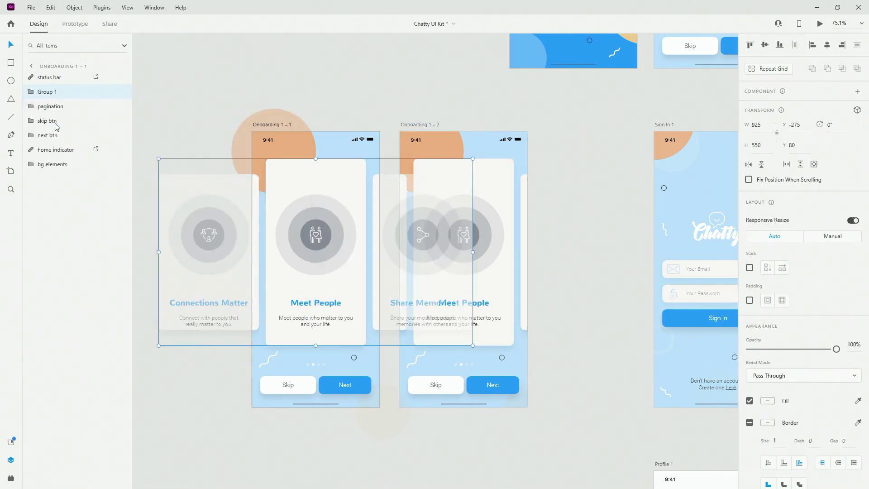
double_click(44, 92)
type("element")
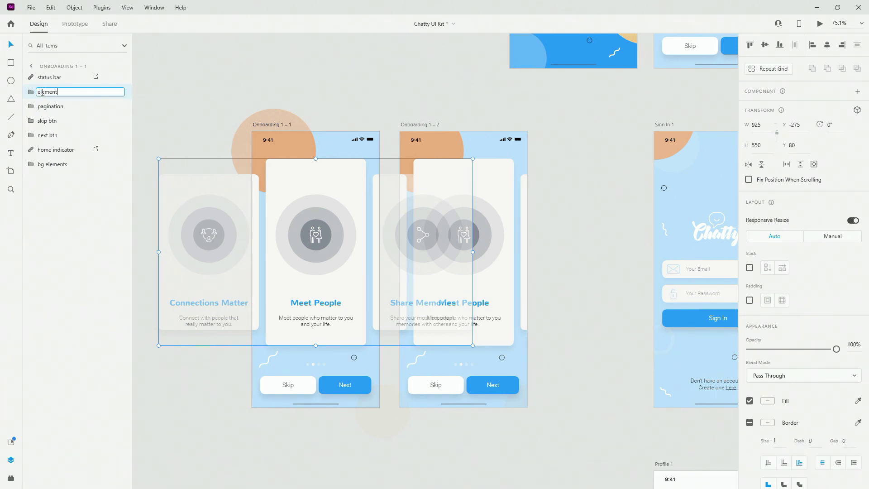
type("s")
key("Return")
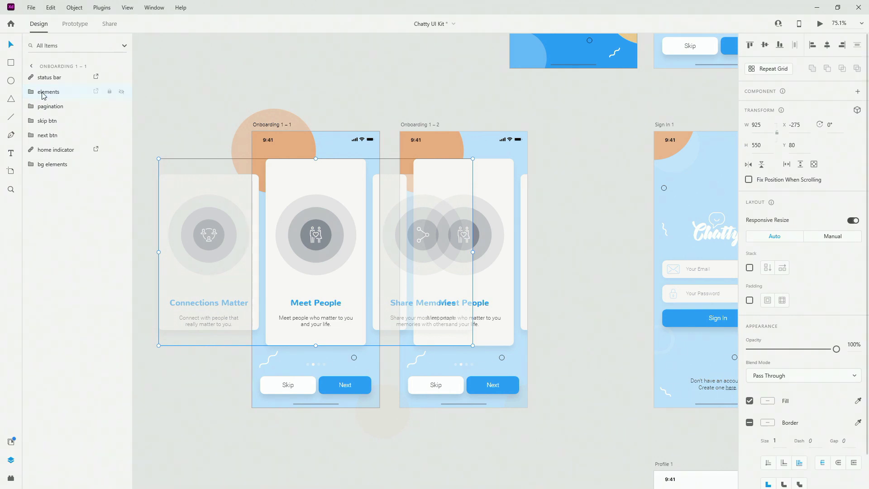
Group the three cards in Onboarding 1 – 2 and name that group 'elements' too
left_click(364, 75)
double_click(402, 204)
left_click(459, 190, "shift")
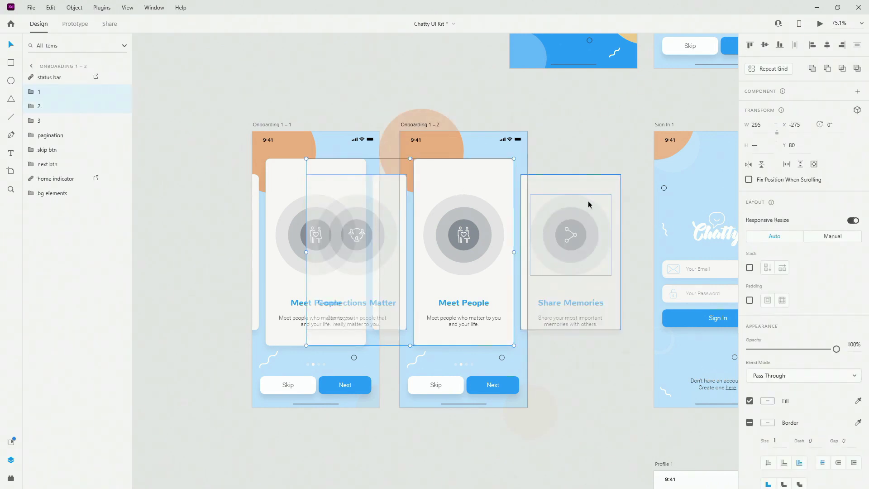
left_click(589, 205, "shift")
key("ctrl+g")
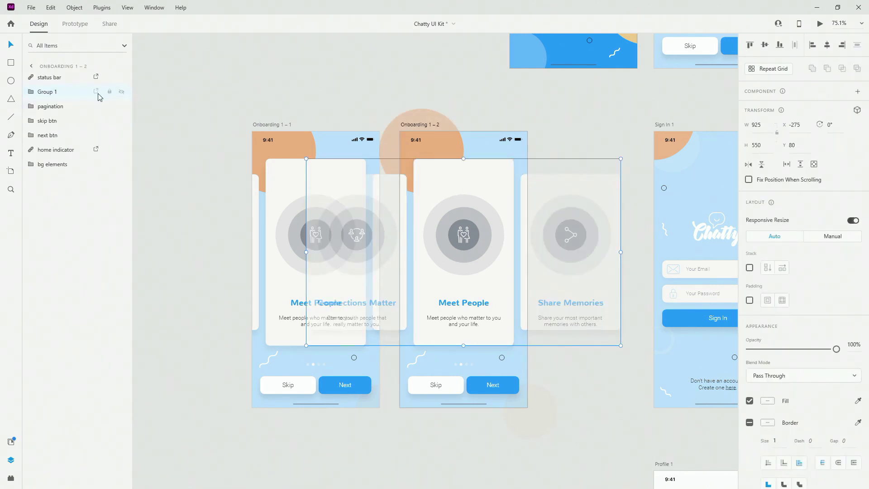
double_click(47, 92)
type("elements")
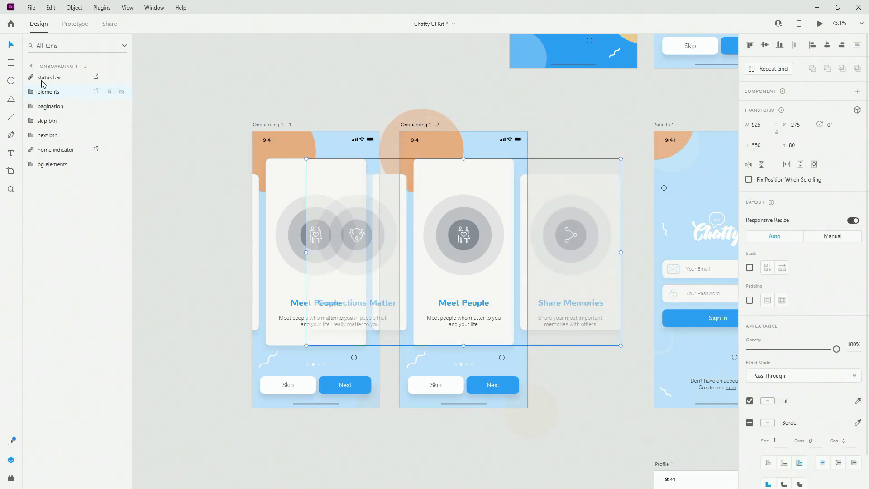
key("Return")
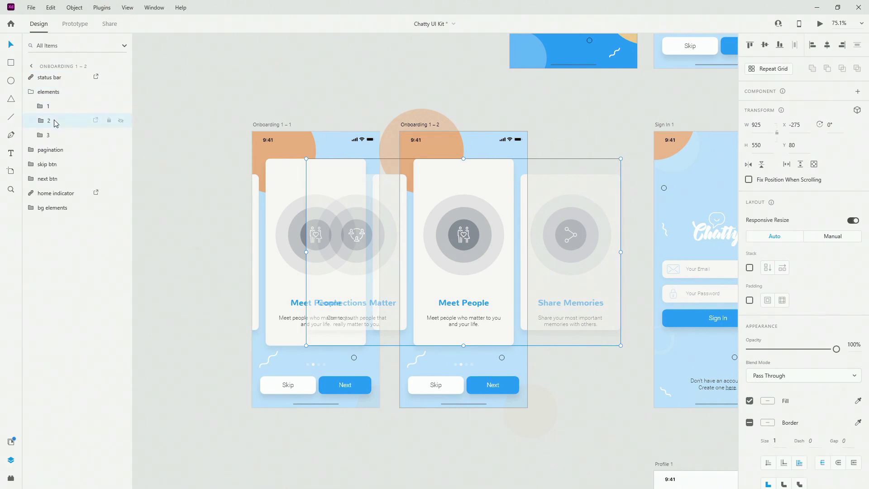
left_click(54, 135)
Centre the Share Memories card in Onboarding 1 – 2 and shorten the Meet People background from the top
left_click_drag(558, 194, 451, 188)
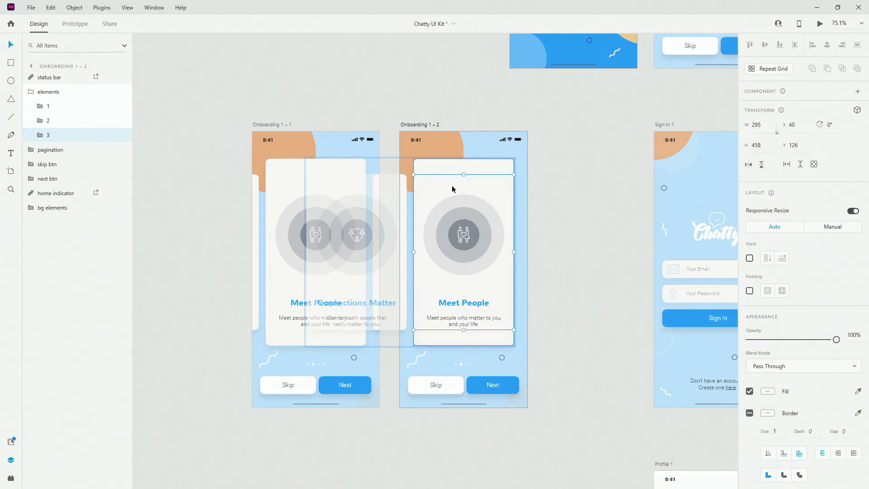
left_click(69, 120)
left_click(68, 106, "shift")
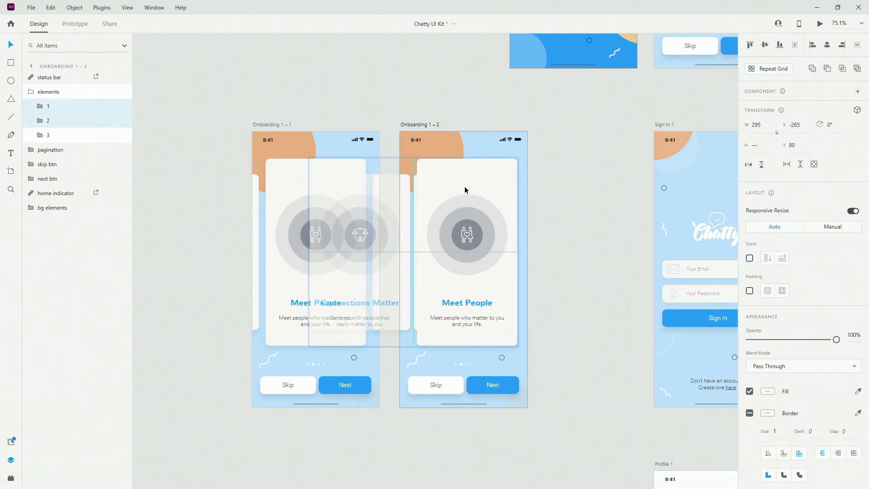
left_click(40, 120)
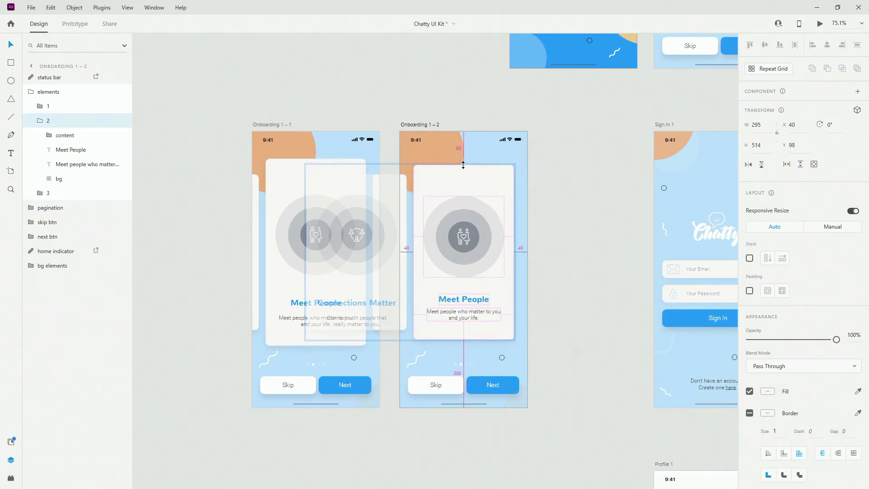
double_click(462, 168)
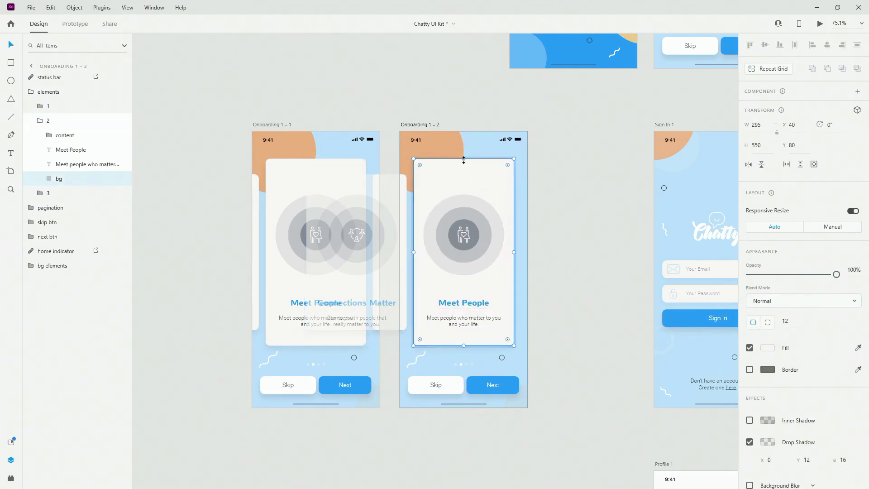
left_click_drag(463, 159, 465, 175)
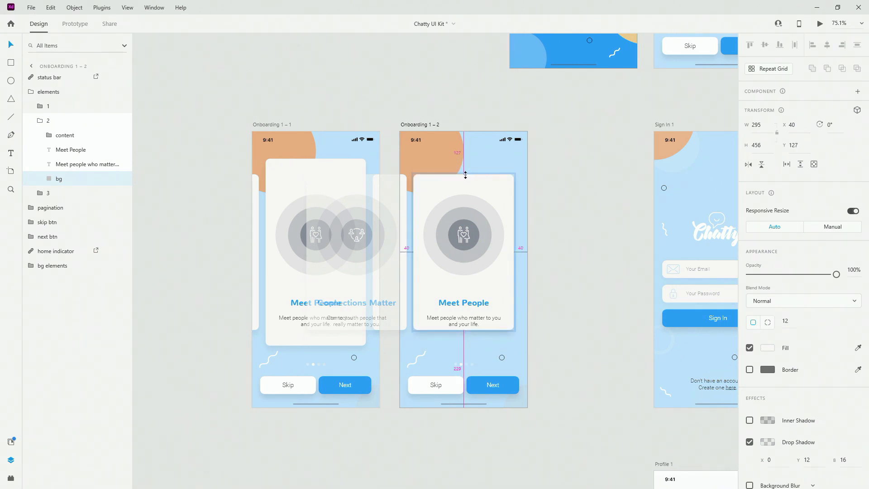
Shift the Connections Matter and Meet People cards left and stretch the Share Memories background taller
left_click(40, 121)
left_click(48, 106, "shift")
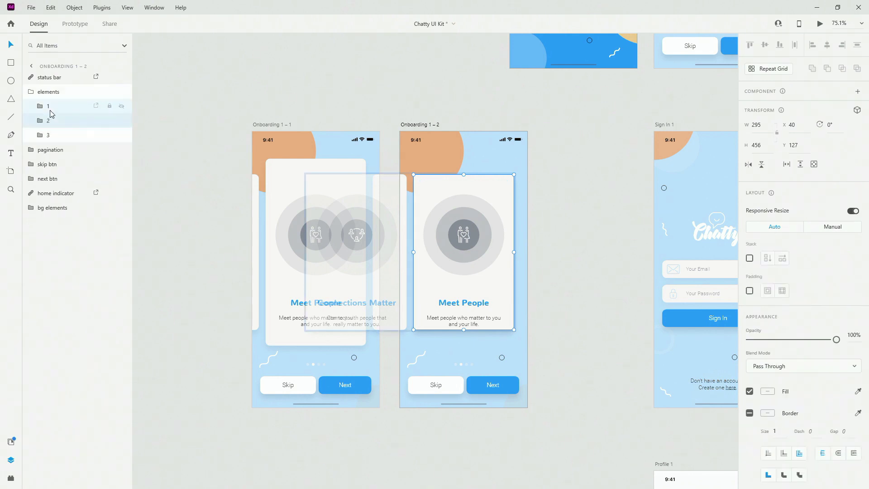
left_click_drag(498, 205, 390, 200)
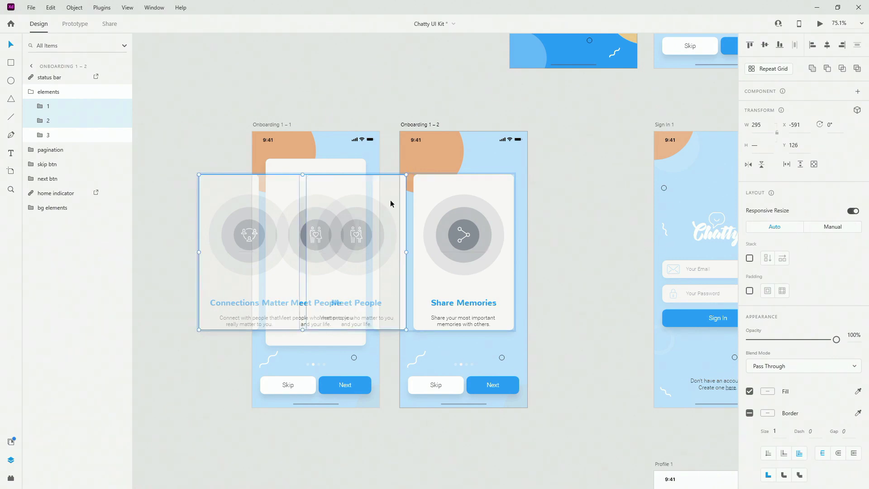
double_click(476, 188)
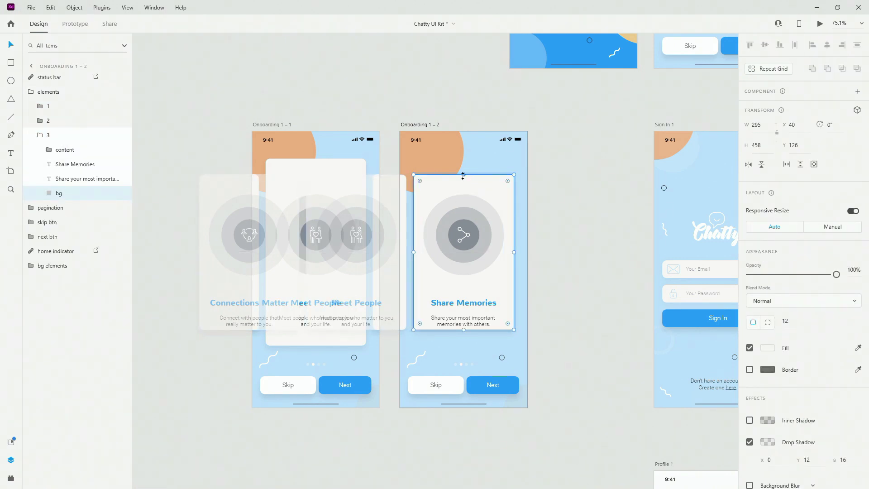
left_click_drag(463, 174, 465, 160)
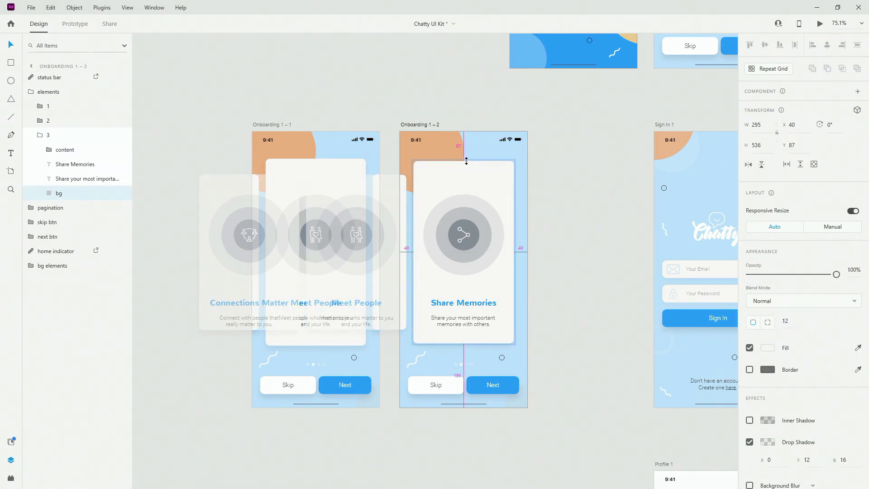
Check the heights of the card backgrounds in Onboarding 1 – 1 and Onboarding 1 – 2
key("Escape")
left_click(363, 83)
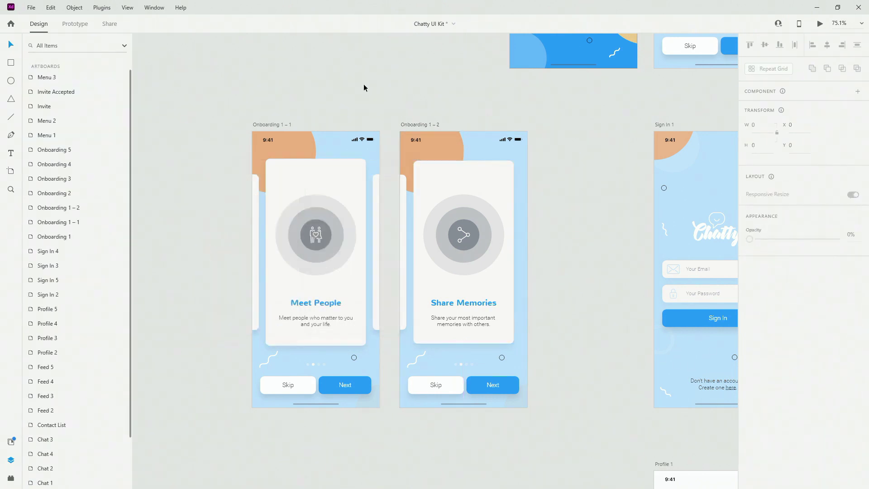
left_click(463, 168, "ctrl")
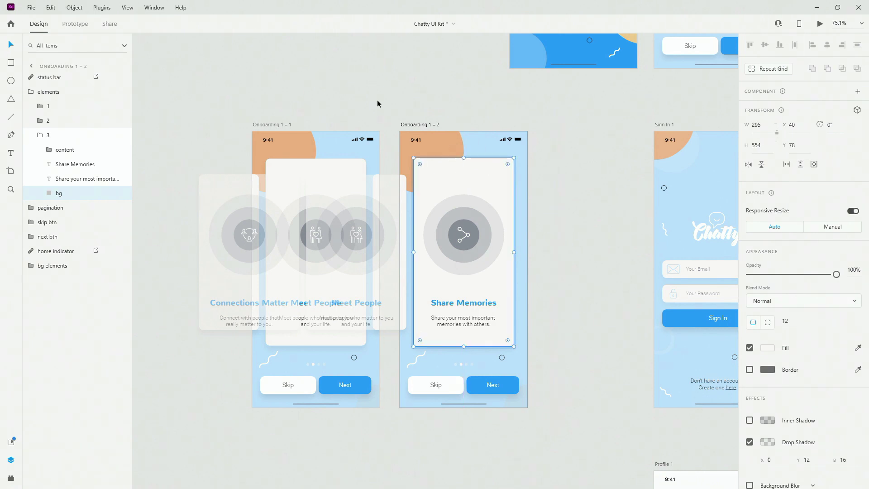
left_click(376, 103)
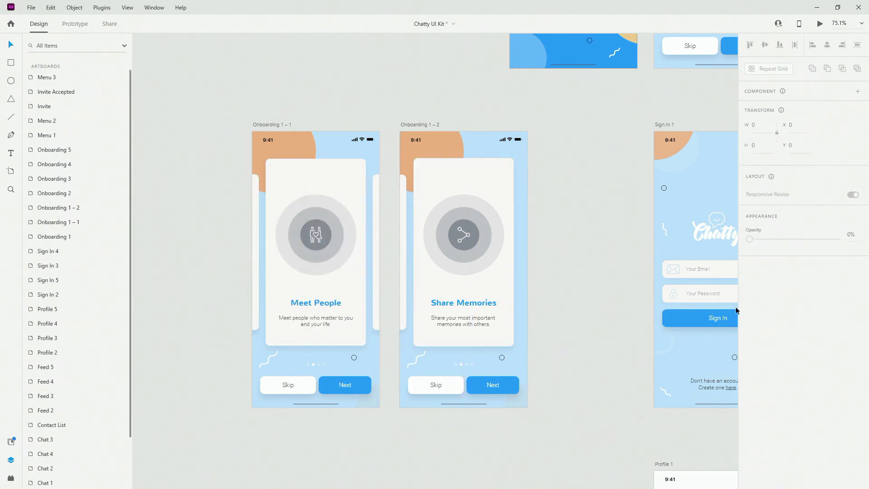
left_click_drag(473, 346, 283, 161)
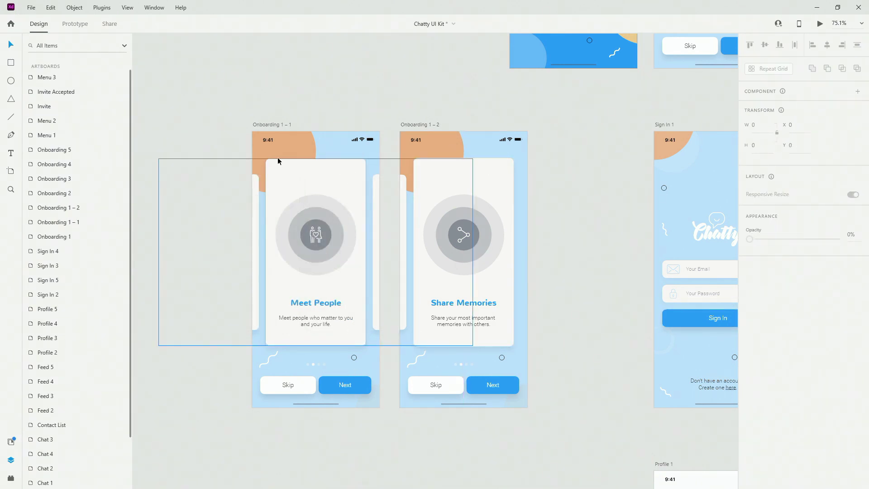
left_click_drag(318, 170, 324, 170)
left_click(323, 170, "ctrl")
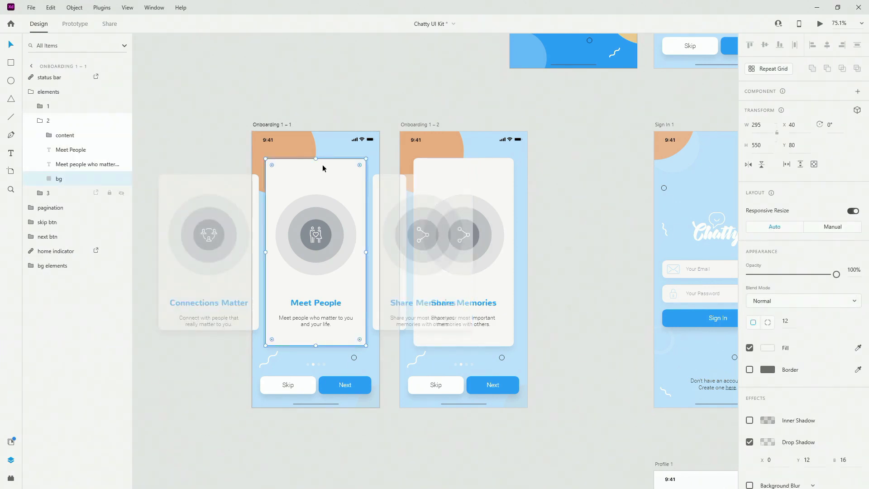
left_click(495, 181, "ctrl")
left_click(764, 145)
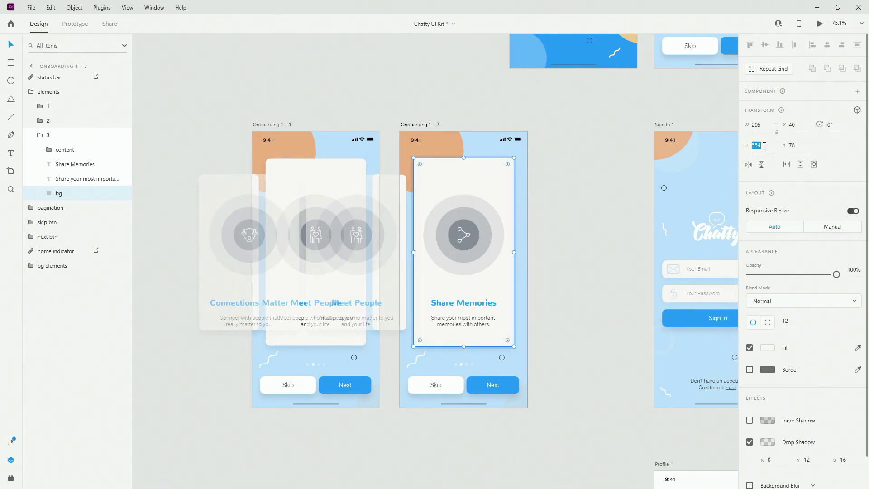
left_click(460, 69)
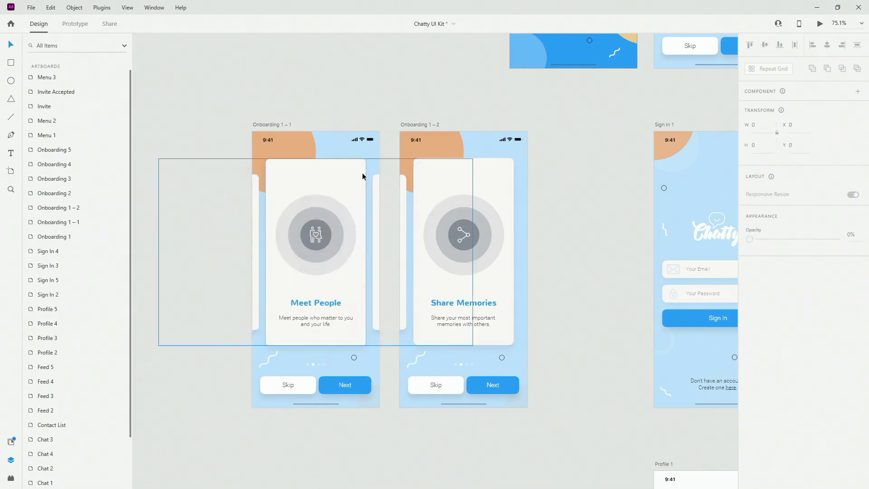
Set the hidden Meet People card background in Onboarding 1 – 2 to height 458
left_click(257, 189, "ctrl")
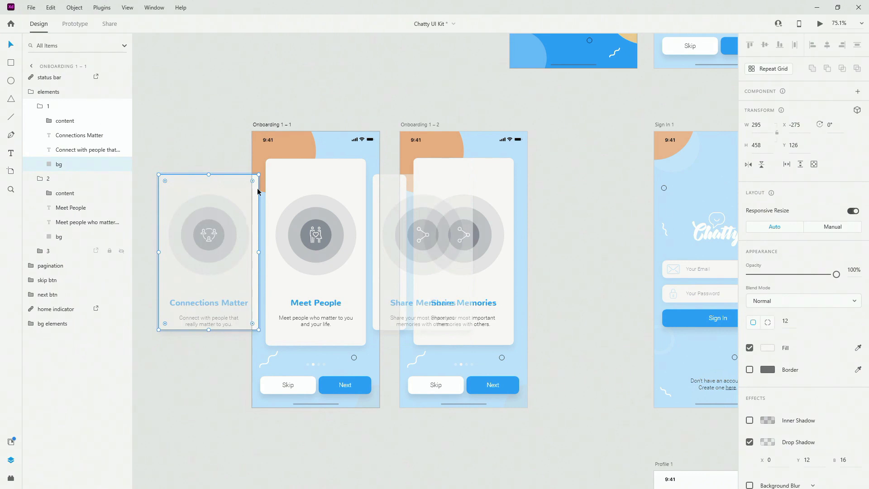
left_click(562, 107)
left_click(403, 183, "ctrl")
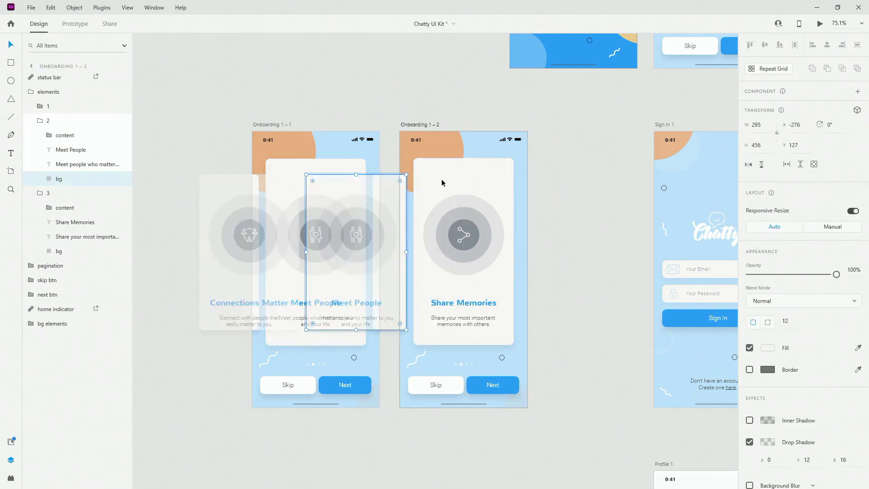
left_click(766, 144)
type("458")
key("Return")
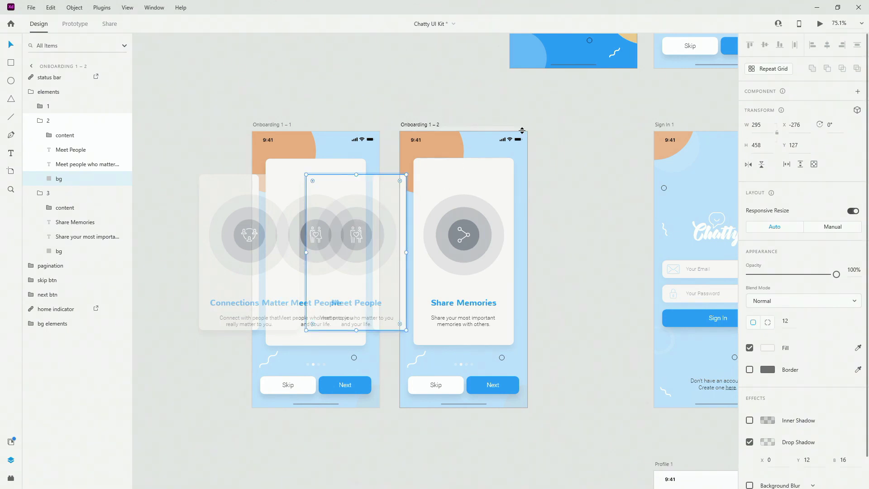
left_click(571, 140)
left_click(275, 124)
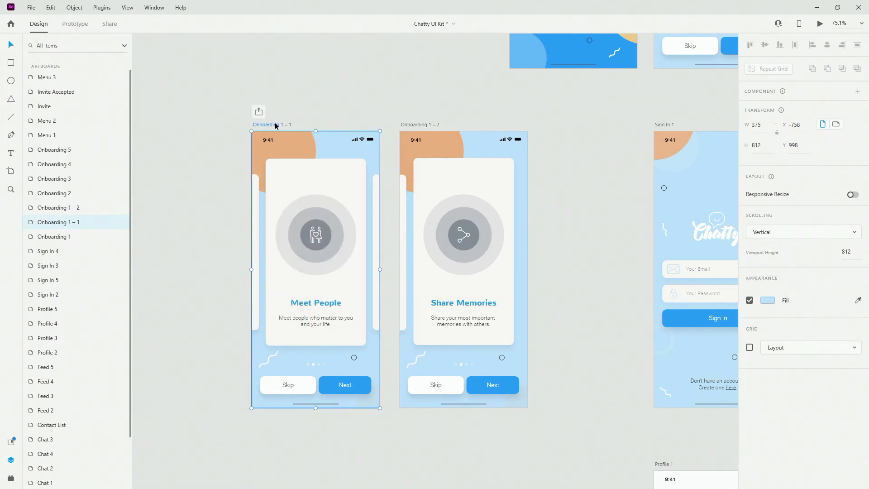
Browse the Assets panel, return to Layers, and switch to Prototype mode
left_click(10, 443)
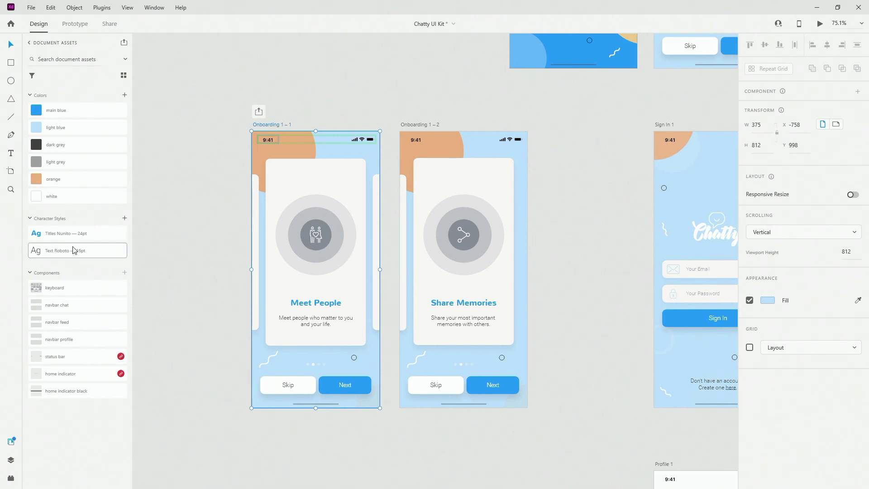
left_click(10, 460)
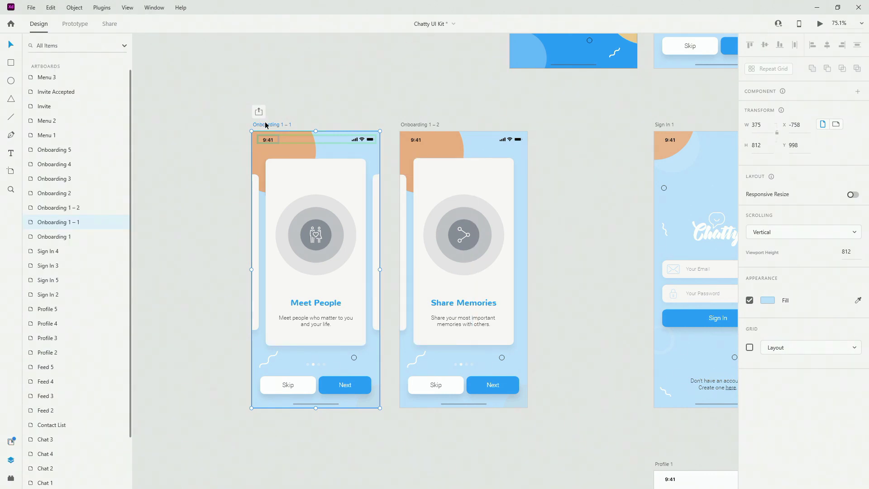
left_click(75, 24)
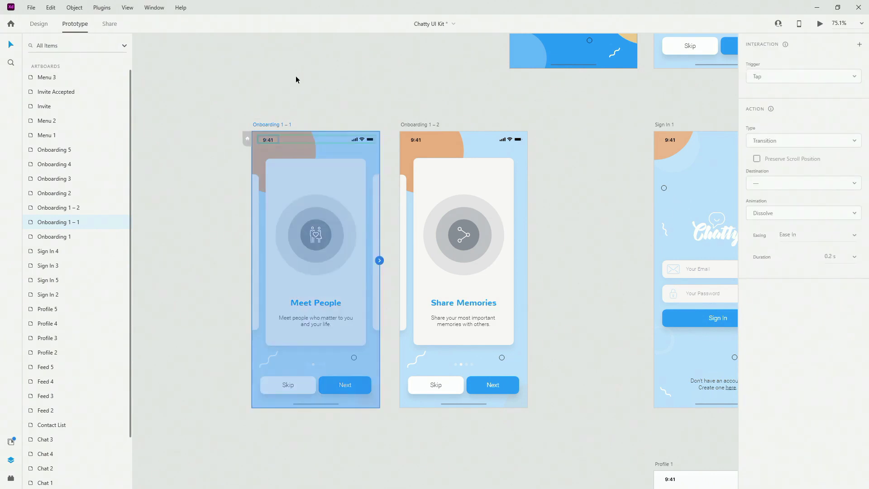
Wire the elements group in Onboarding 1 – 1 to the Onboarding 1 – 2 artboard
left_click(343, 249)
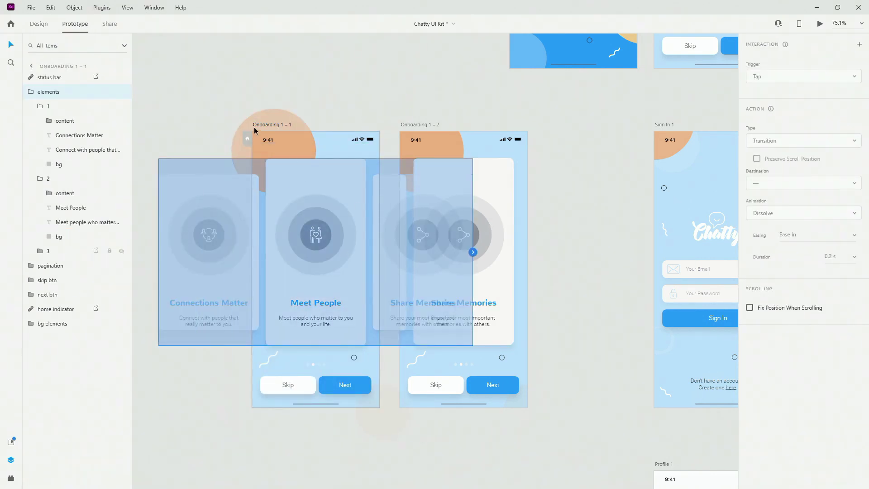
left_click(351, 89)
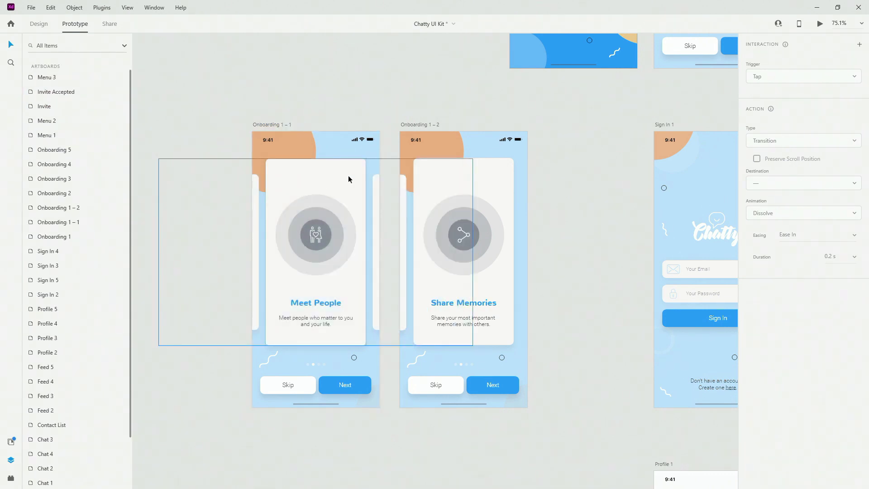
left_click(288, 125)
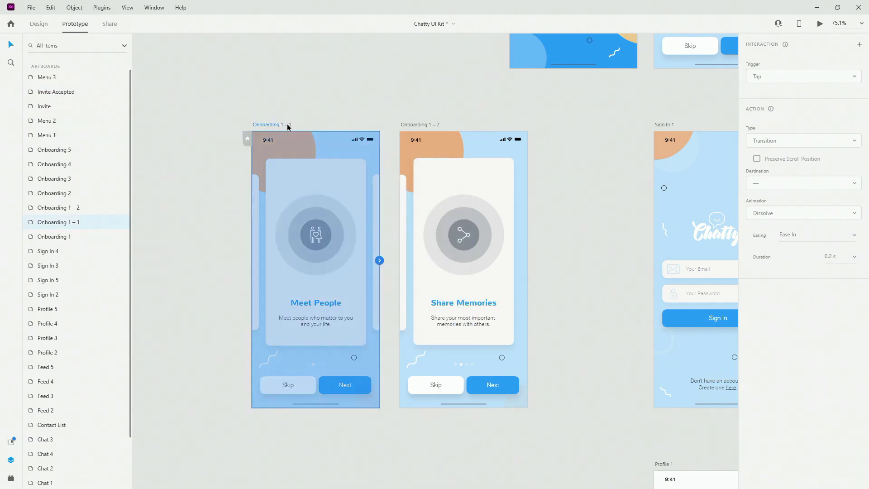
left_click(325, 119)
left_click(330, 177)
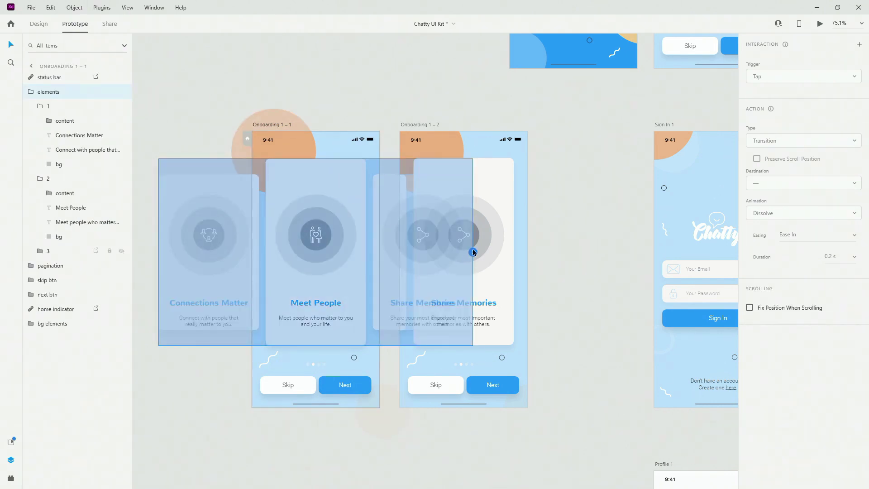
left_click_drag(473, 252, 518, 276)
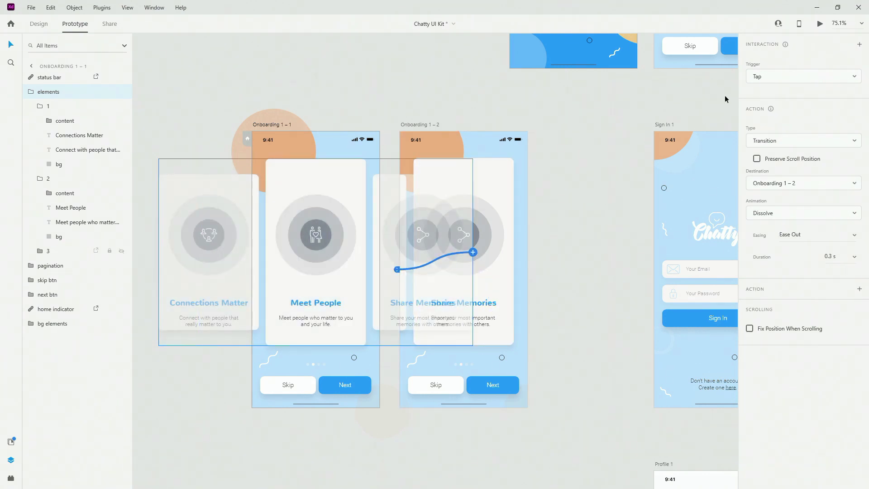
Set the interaction trigger to Drag
left_click(774, 75)
left_click(773, 93)
left_click(778, 74)
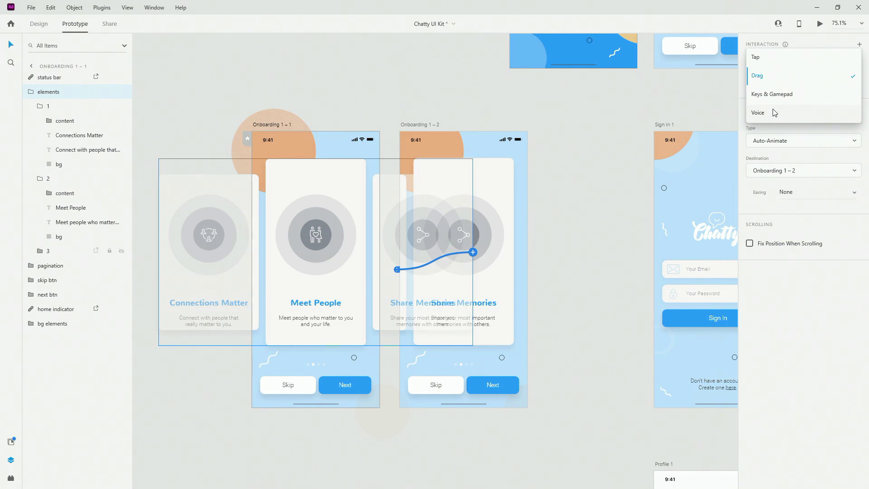
left_click(800, 345)
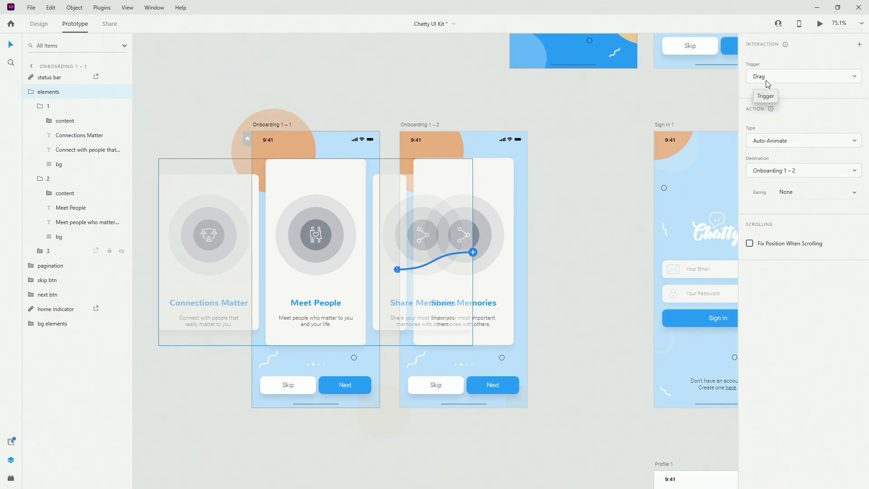
Show the Action Type options: Transition, Auto-Animate, Overlay and the rest
left_click(768, 143)
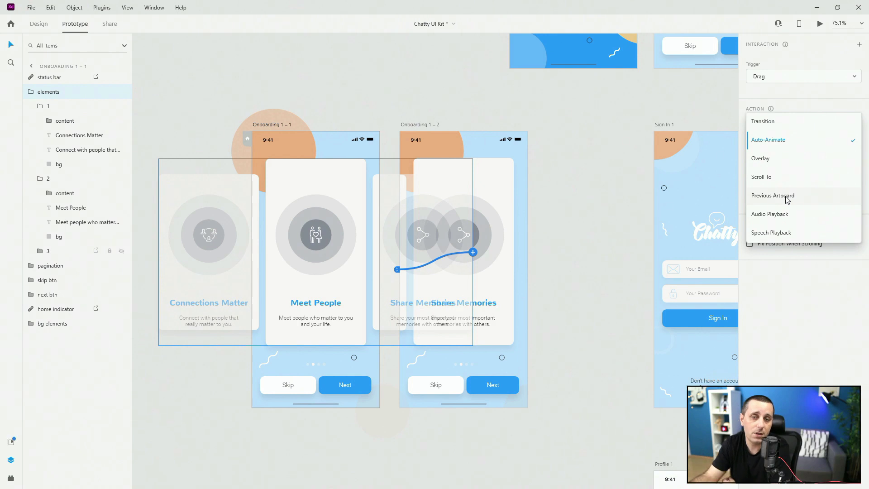
Make the action a Transition to Onboarding 1 – 2 using the Dissolve animation
left_click(784, 279)
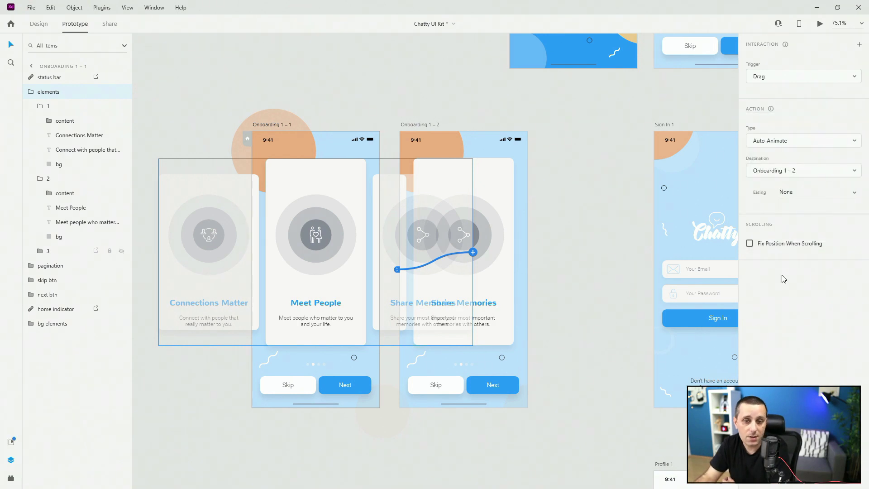
left_click(780, 143)
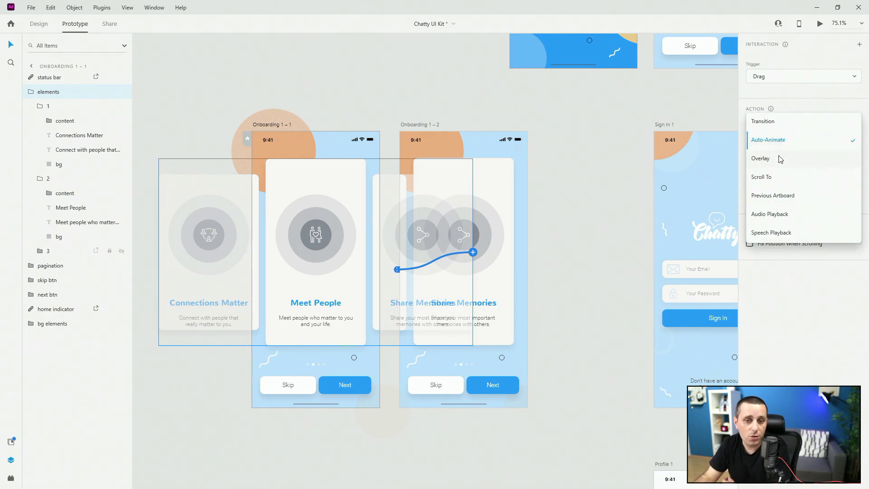
left_click(778, 122)
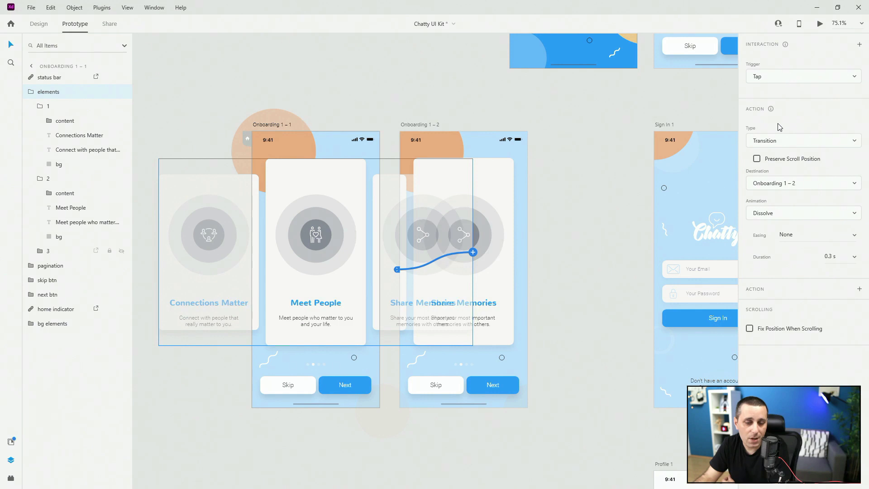
left_click(776, 182)
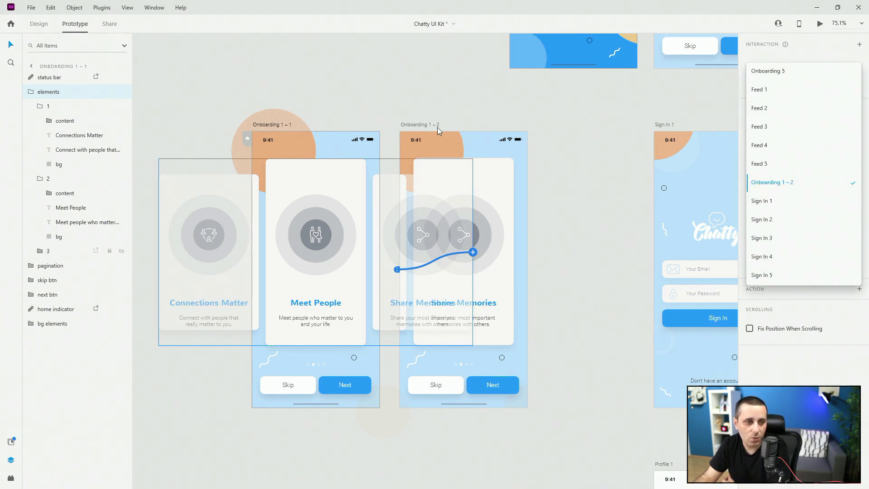
left_click(695, 220)
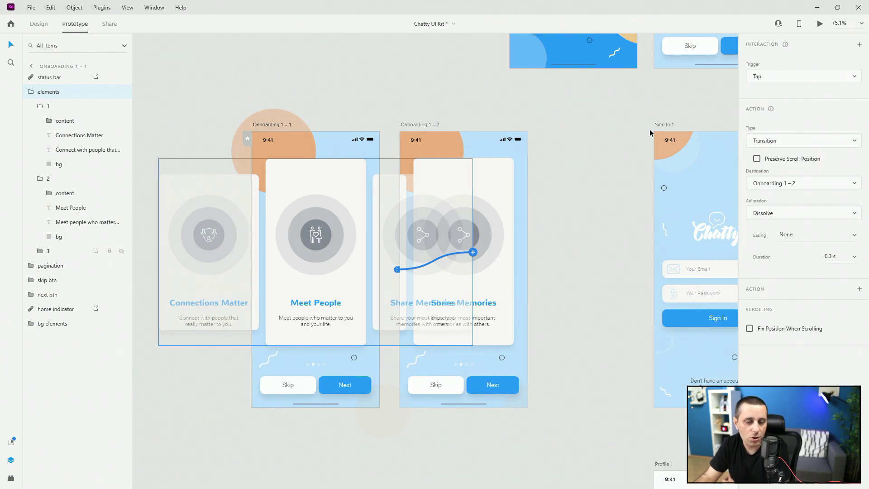
left_click(784, 216)
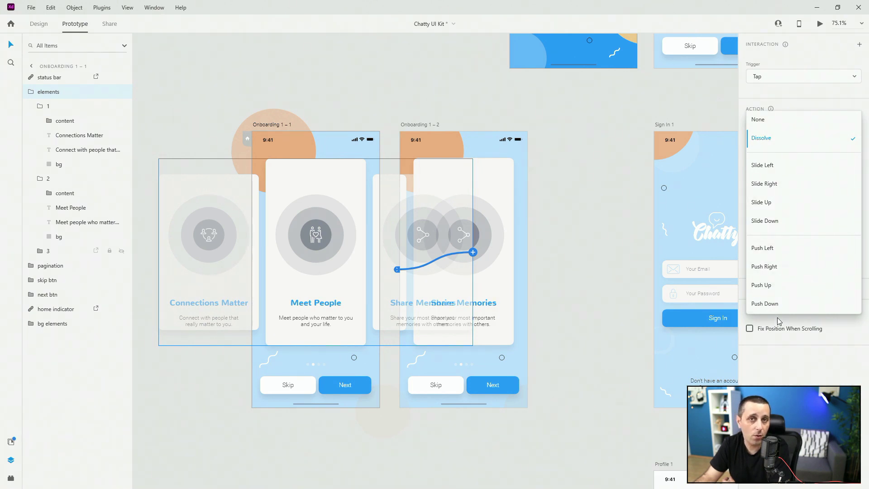
left_click(781, 370)
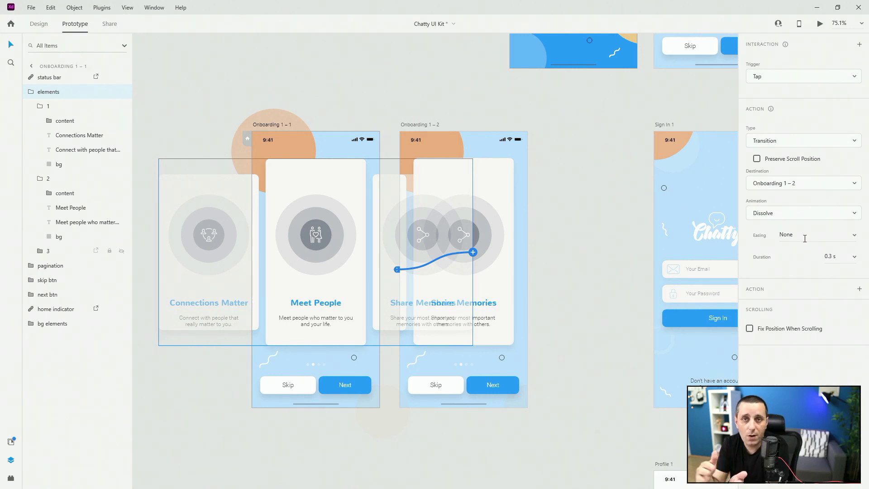
Keep easing at None and try a 5 s transition duration
left_click(854, 238)
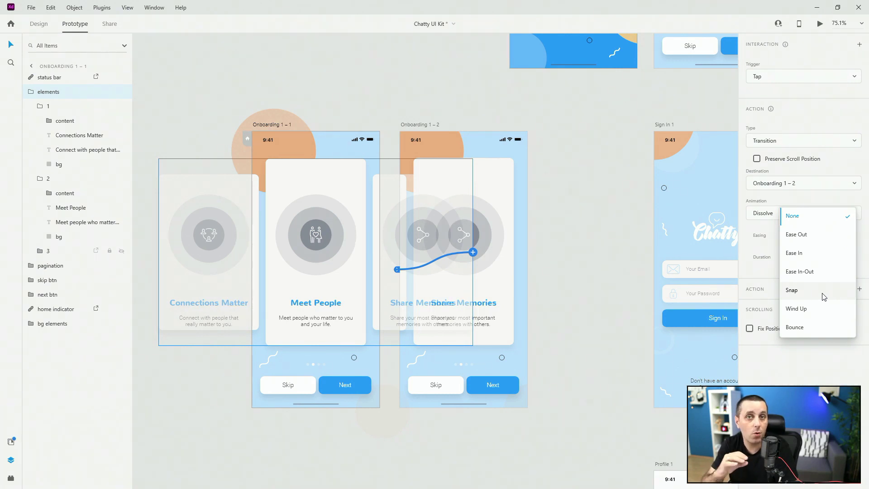
left_click(817, 367)
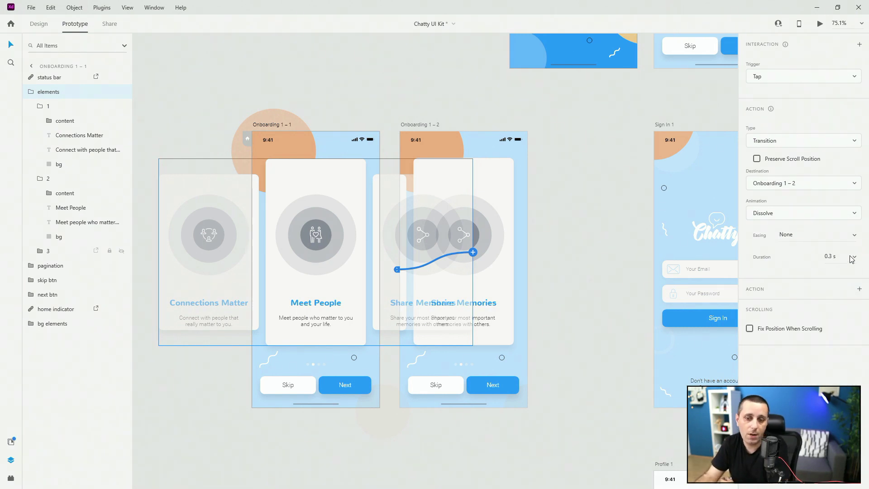
left_click(854, 258)
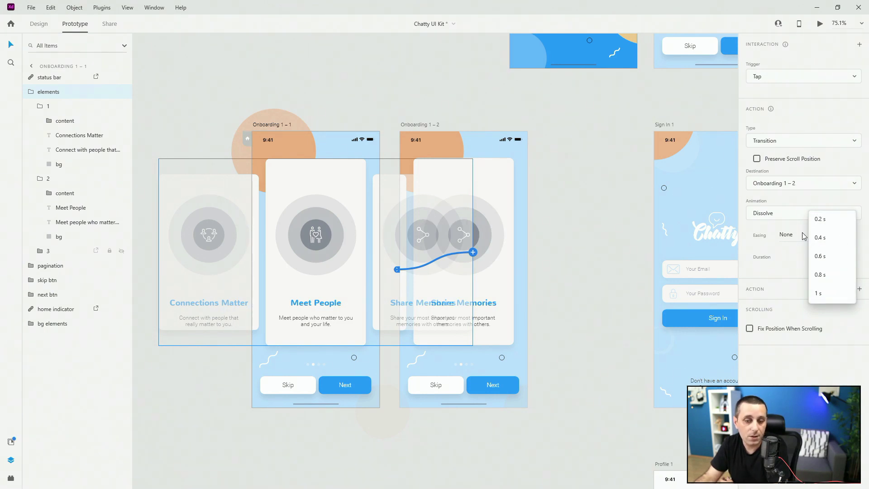
left_click(836, 258)
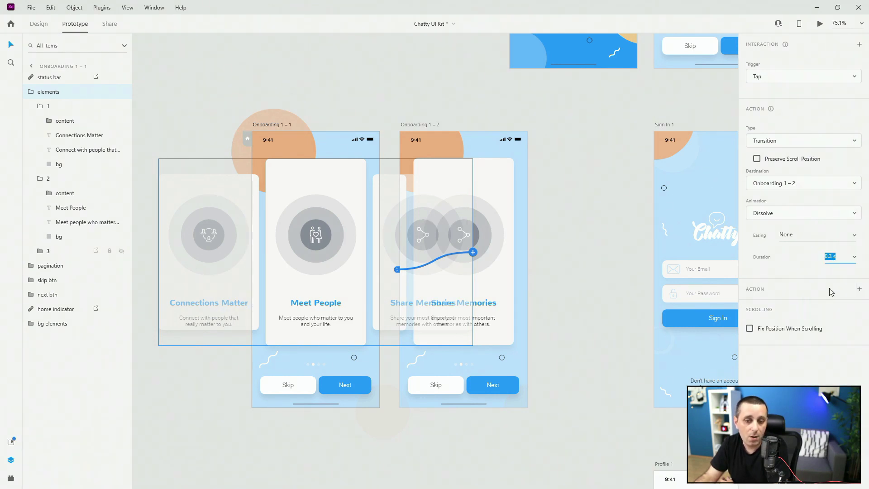
type("5")
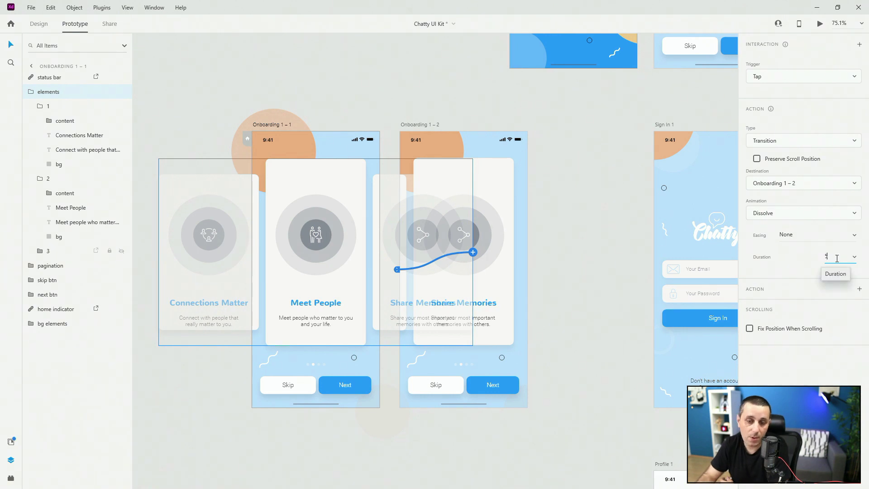
key("Return")
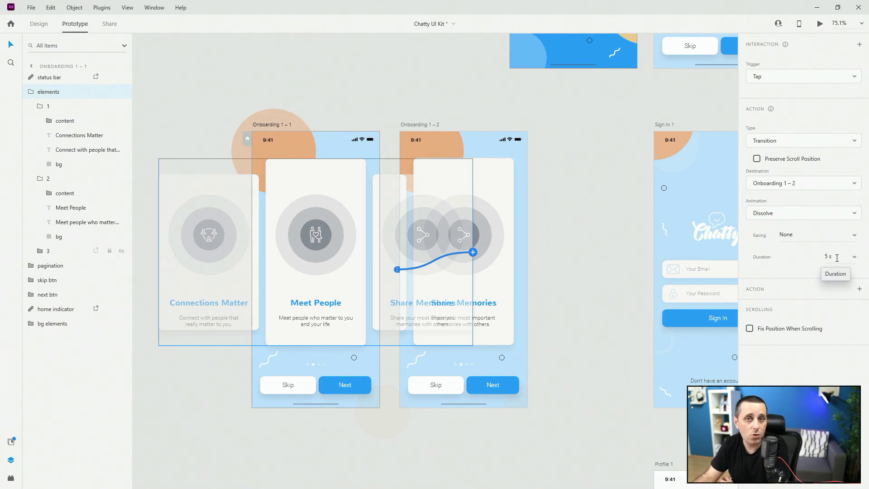
Set the Dissolve transition duration to 0.6 s
left_click(854, 258)
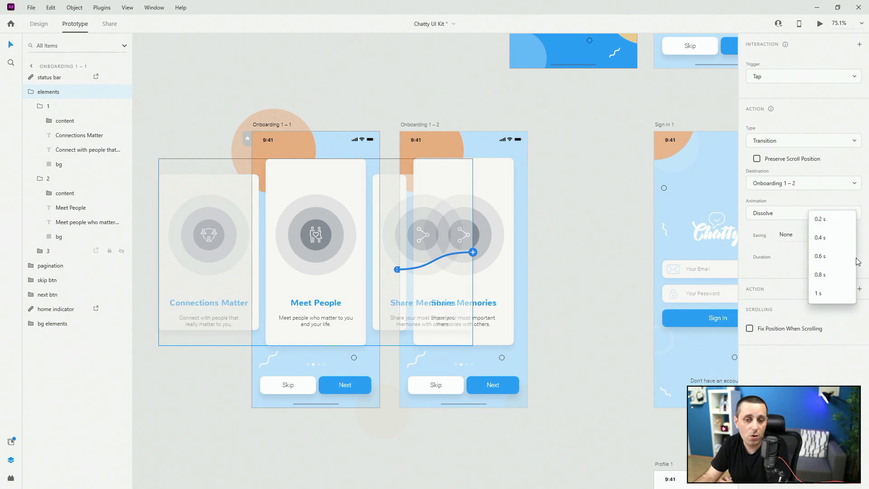
left_click(842, 220)
left_click(856, 259)
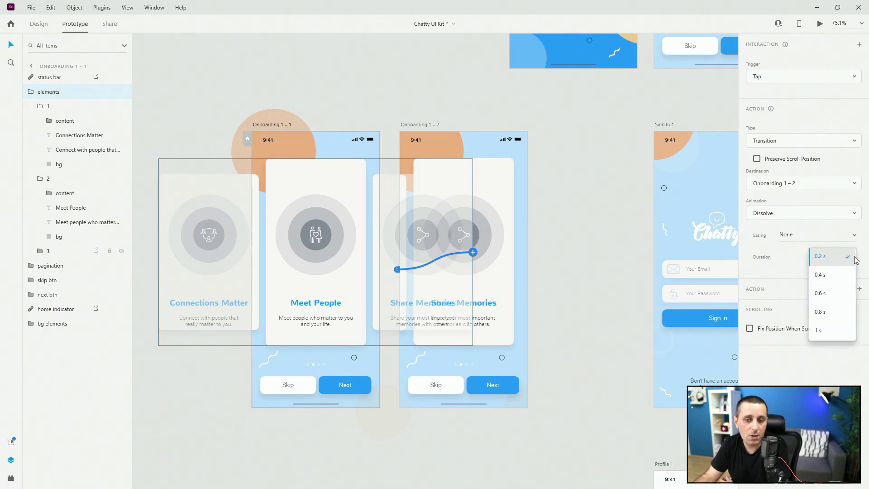
left_click(835, 294)
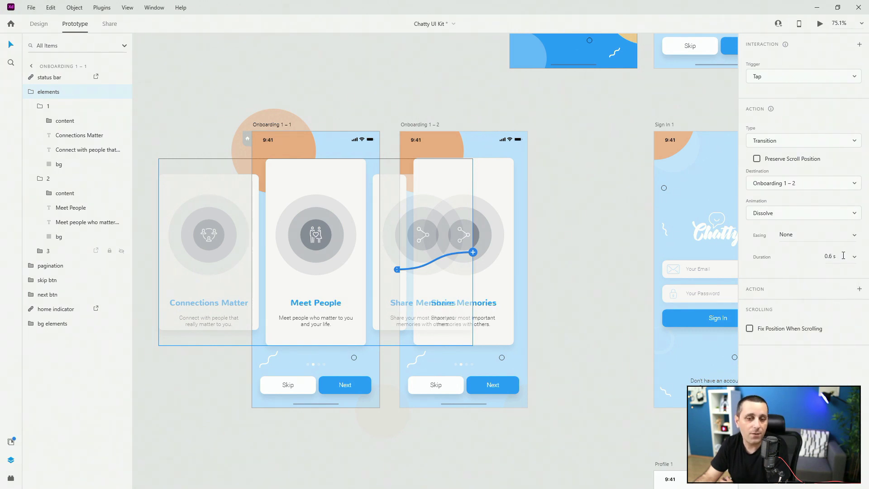
left_click(785, 78)
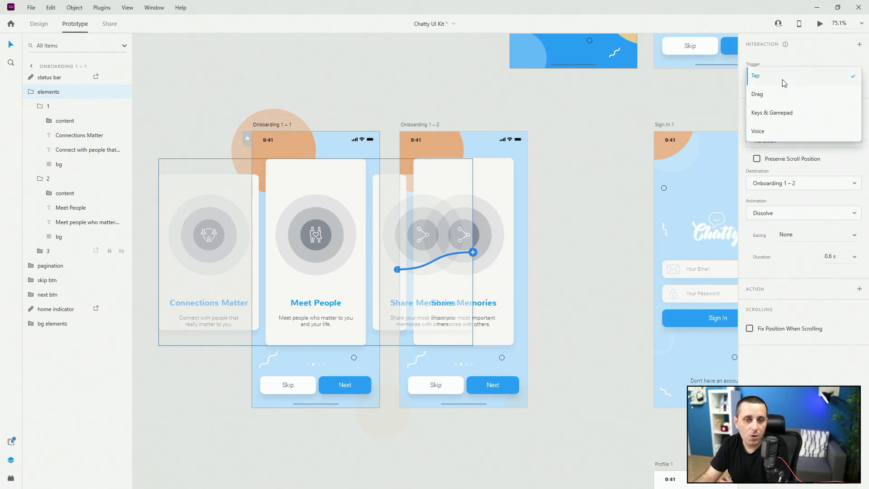
Set the cards' trigger to Drag, then wire Onboarding 1 – 1 to Onboarding 1 – 2 on a Time trigger
left_click(782, 95)
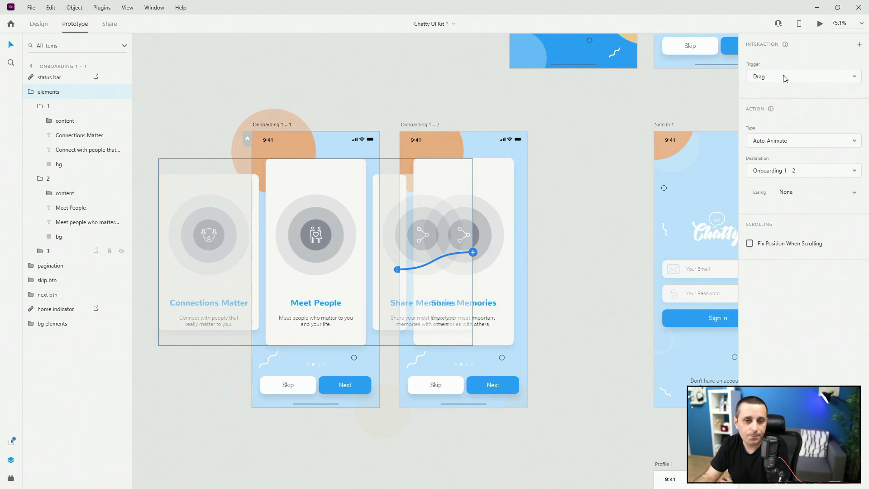
left_click(279, 125)
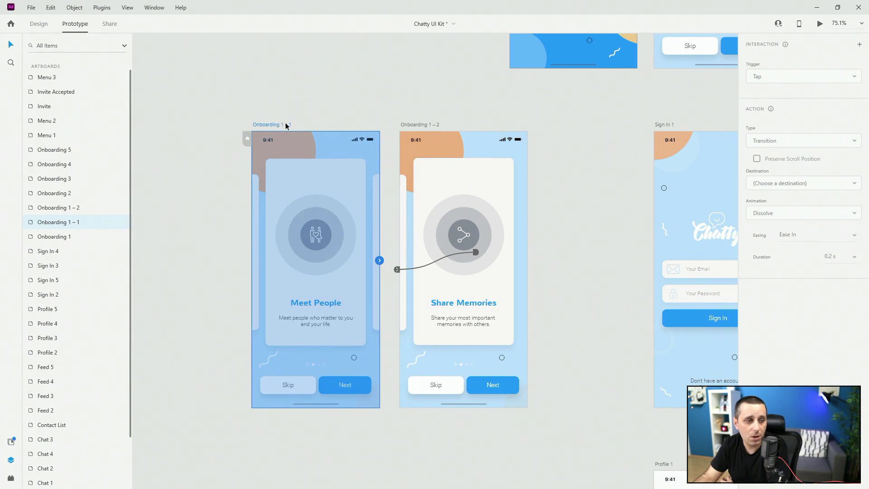
left_click_drag(380, 260, 497, 230)
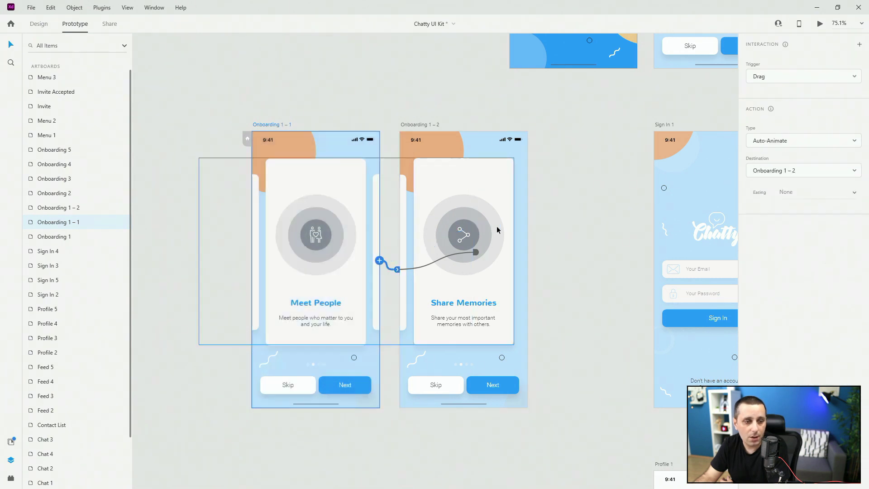
left_click(780, 76)
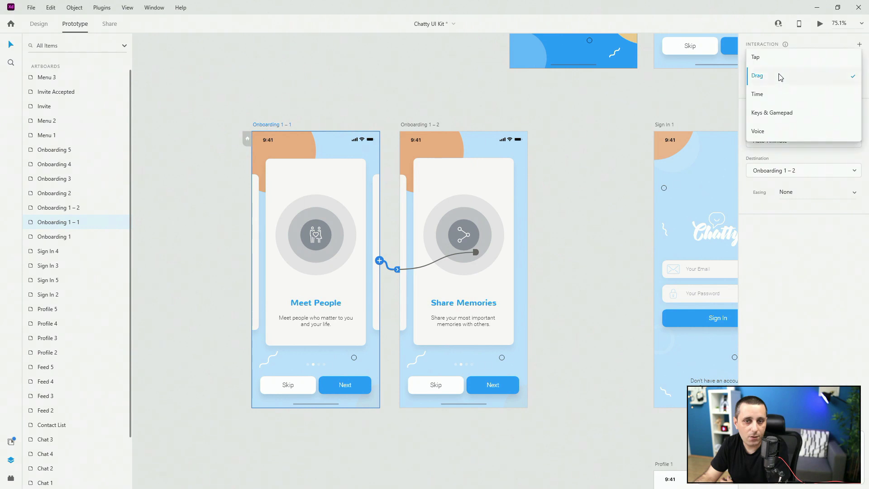
left_click(774, 96)
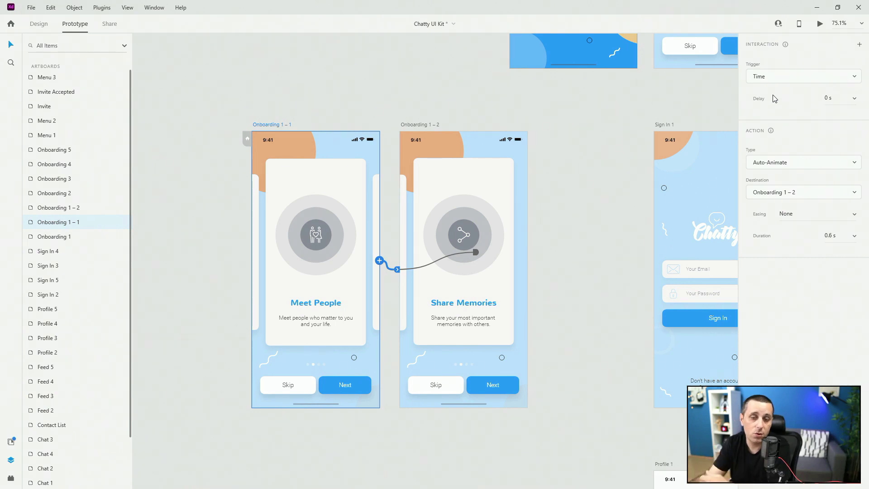
left_click(856, 104)
left_click(856, 102)
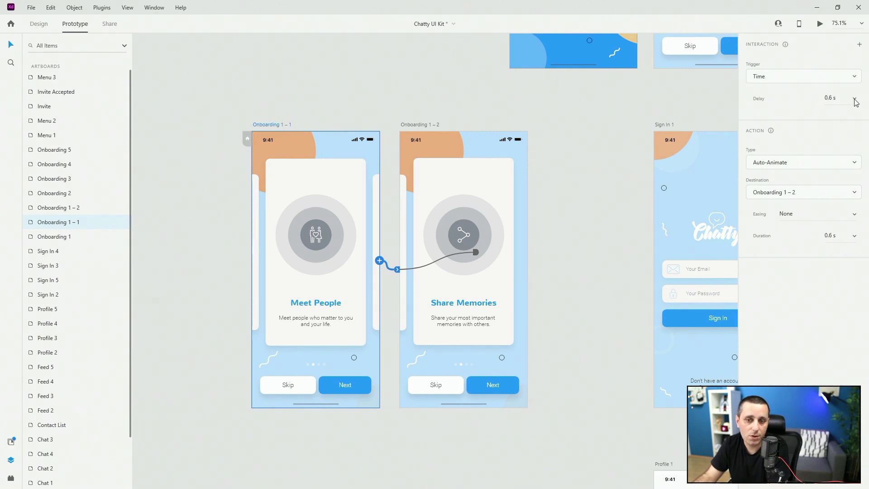
left_click(855, 103)
left_click(815, 109)
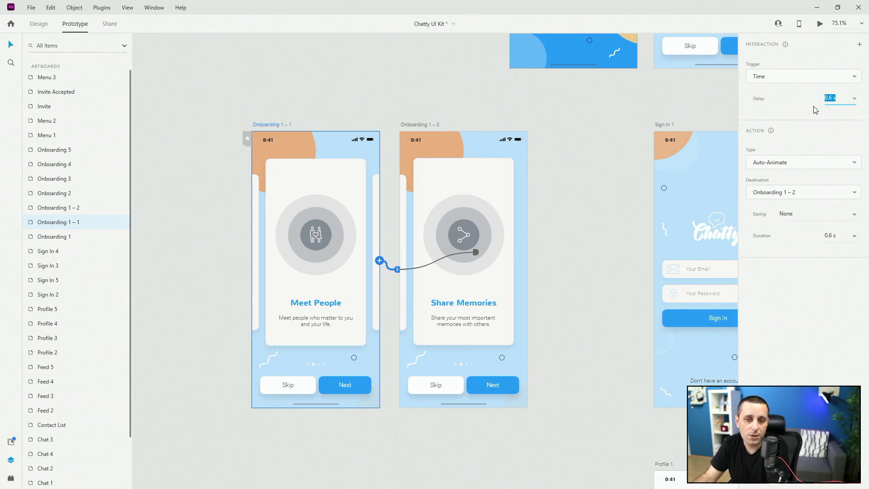
double_click(833, 97)
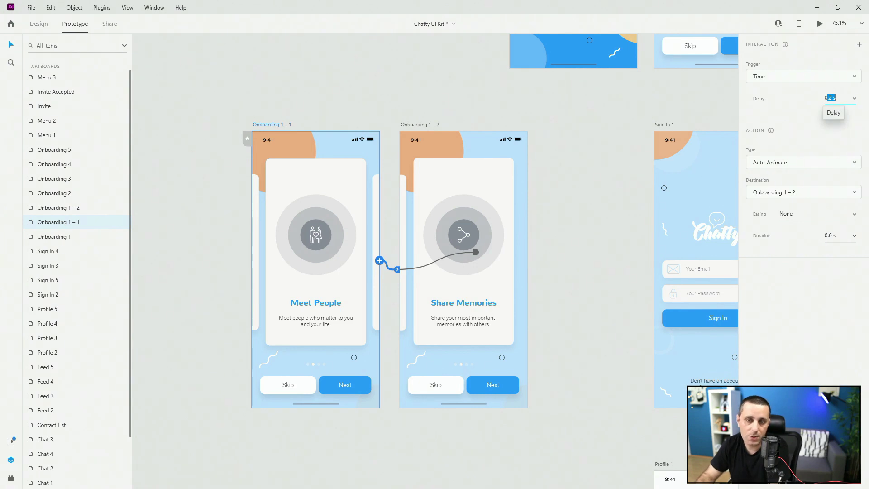
type("00")
key("Return")
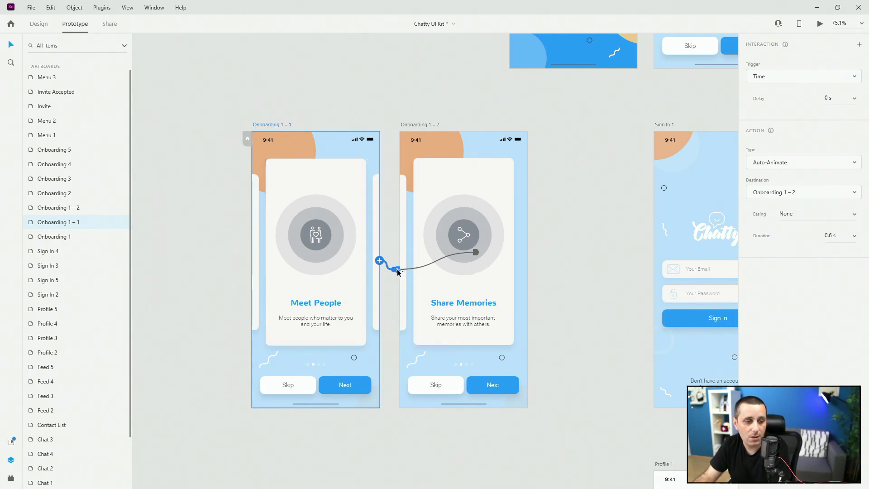
Set Ease In-Out easing on the Onboarding 1 – 1 cards' drag Auto-Animate, then select the Onboarding 1 – 2 cards
left_click_drag(379, 260, 386, 88)
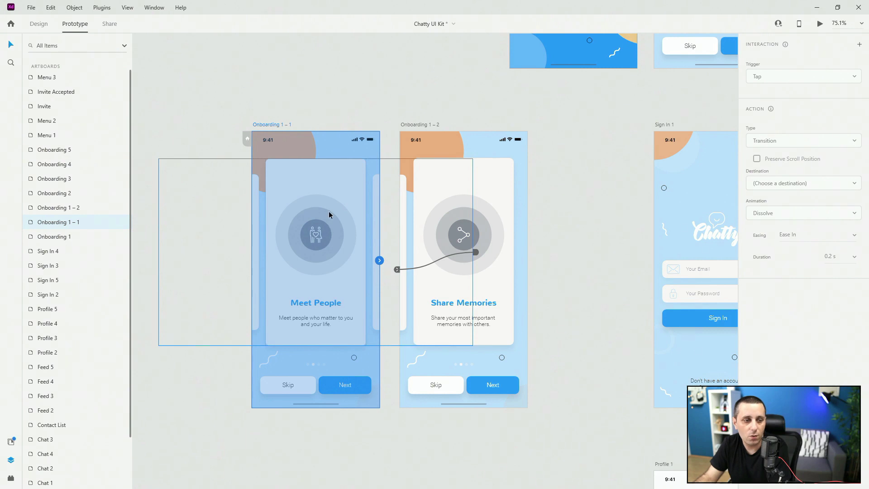
left_click(335, 194)
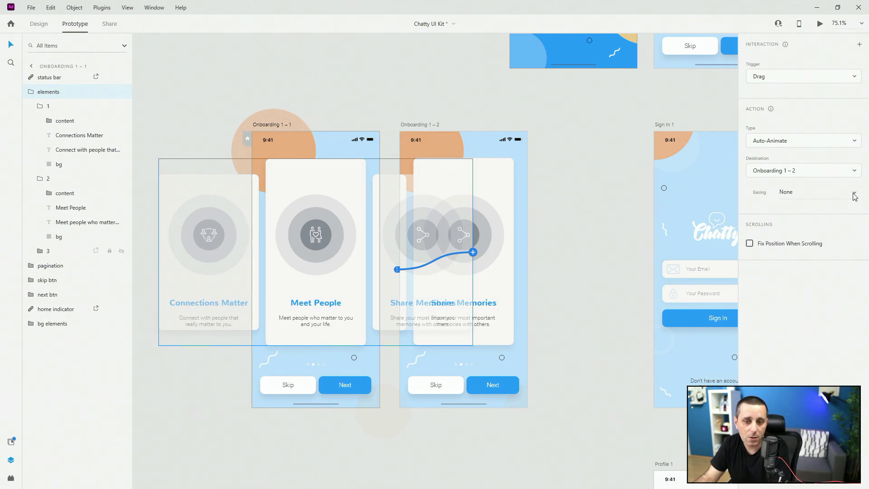
left_click(855, 194)
left_click(820, 230)
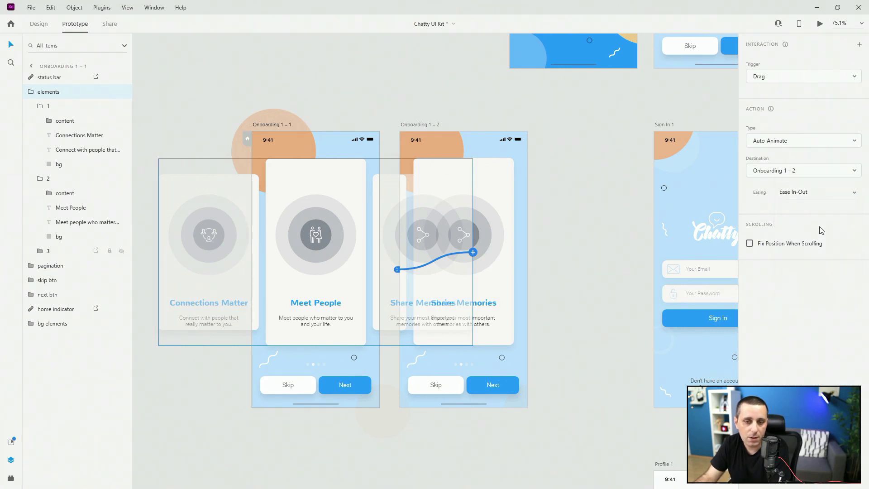
left_click(537, 209)
left_click(495, 185)
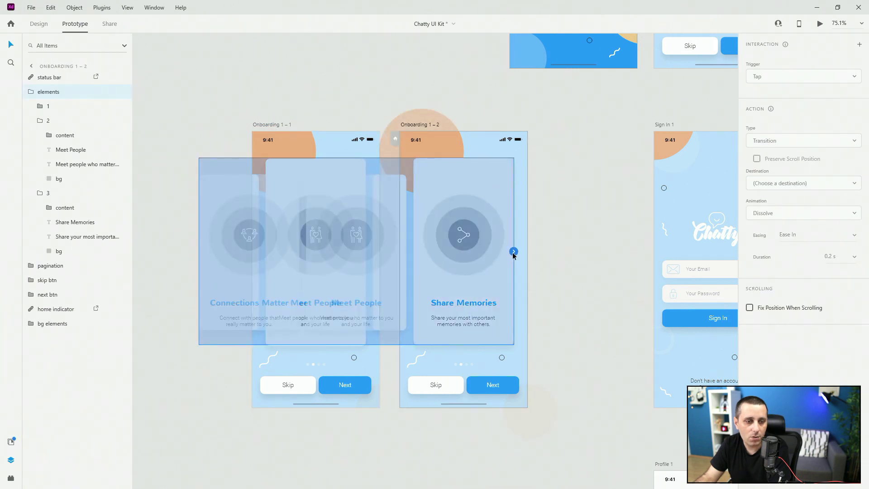
Wire the Onboarding 1 – 2 cards to Onboarding 1 – 1 as a drag, Ease In-Out Auto-Animate
left_click_drag(513, 252, 250, 269)
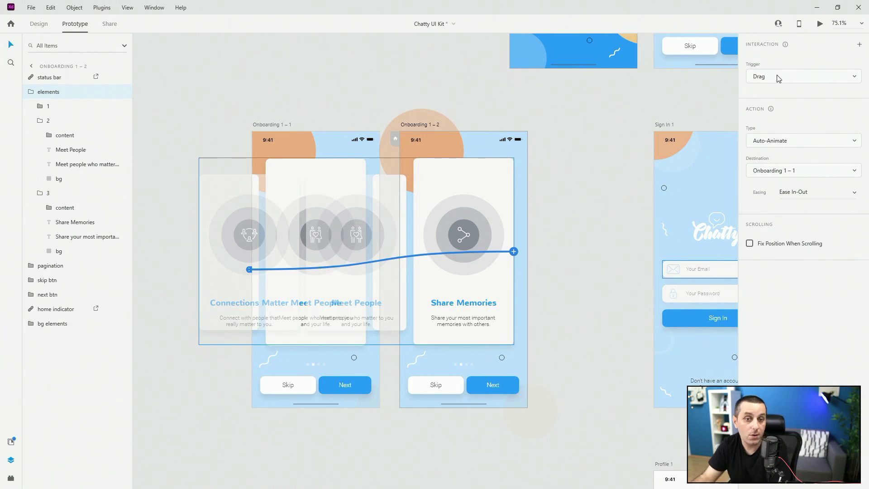
left_click(288, 125)
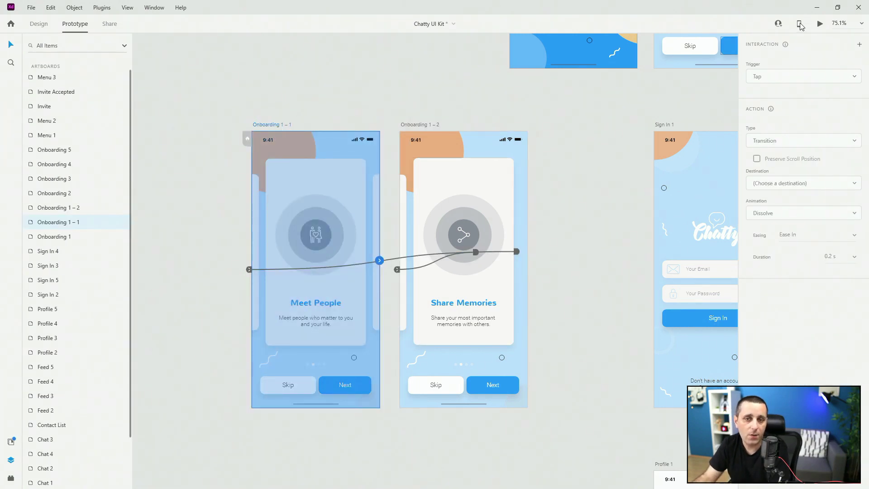
Launch the Desktop Preview of Chatty UI Kit, showing the Meet People screen
mouse_move(799, 25)
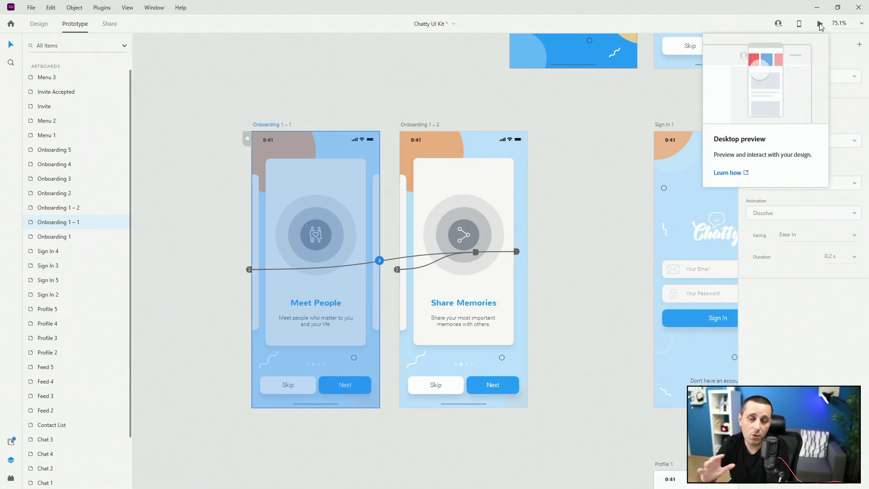
left_click(820, 25)
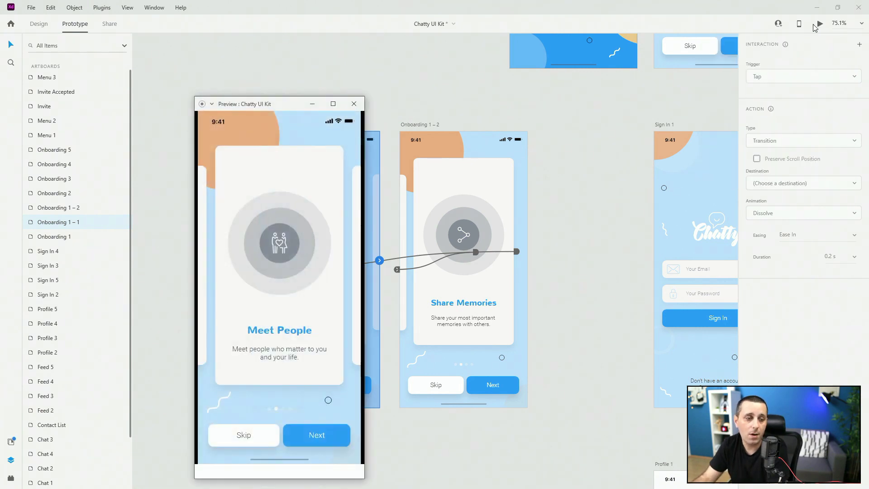
Swipe the preview between Meet People and Share Memories twice, then close the preview window
left_click_drag(289, 104, 339, 67)
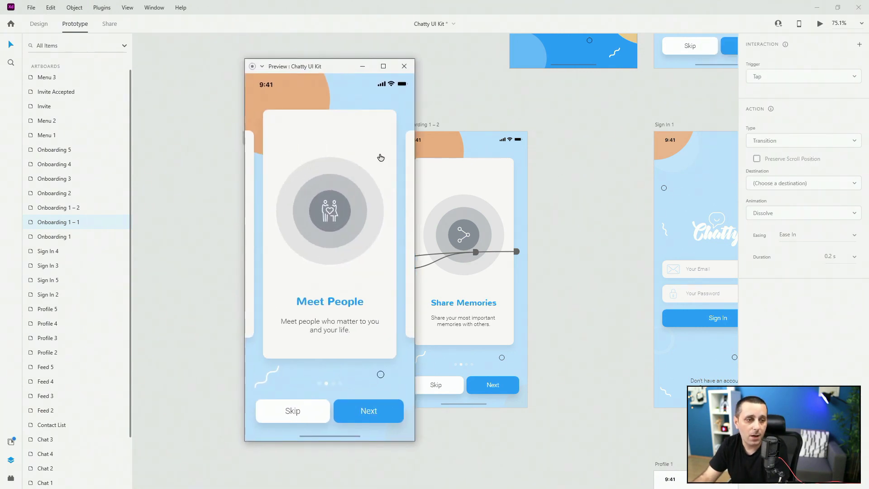
left_click_drag(372, 158, 330, 170)
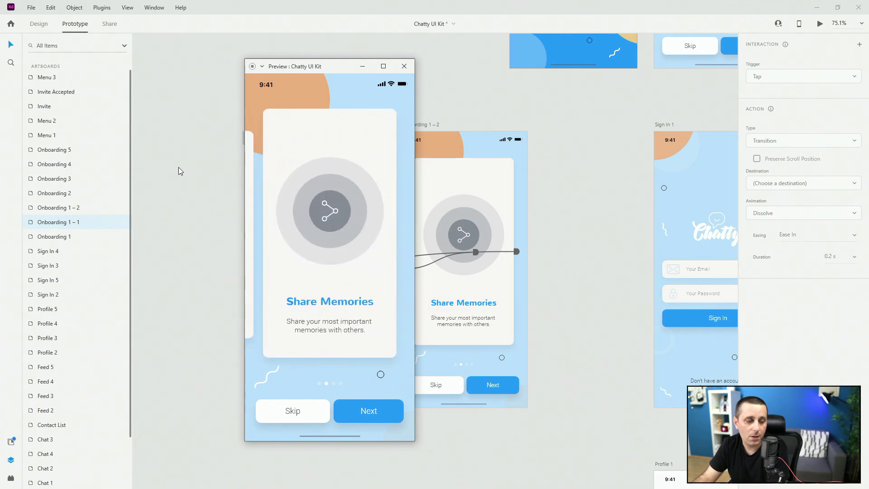
left_click_drag(253, 164, 355, 168)
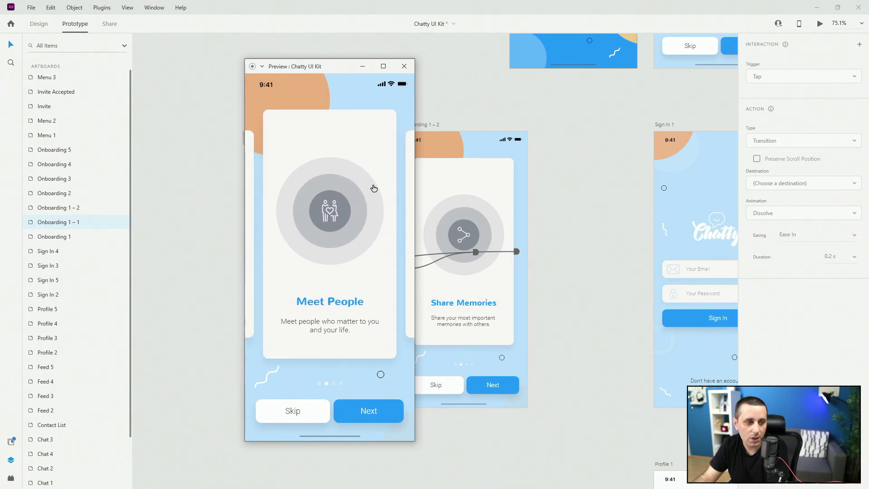
left_click_drag(373, 188, 254, 194)
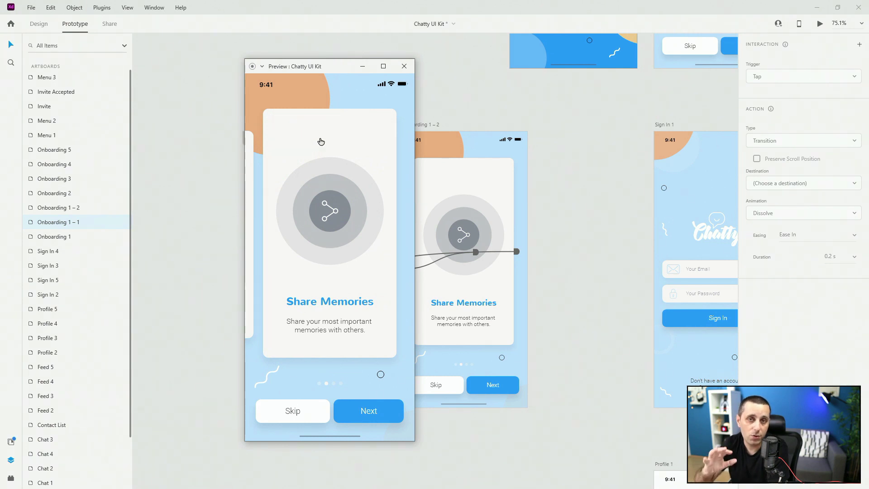
left_click_drag(321, 141, 394, 147)
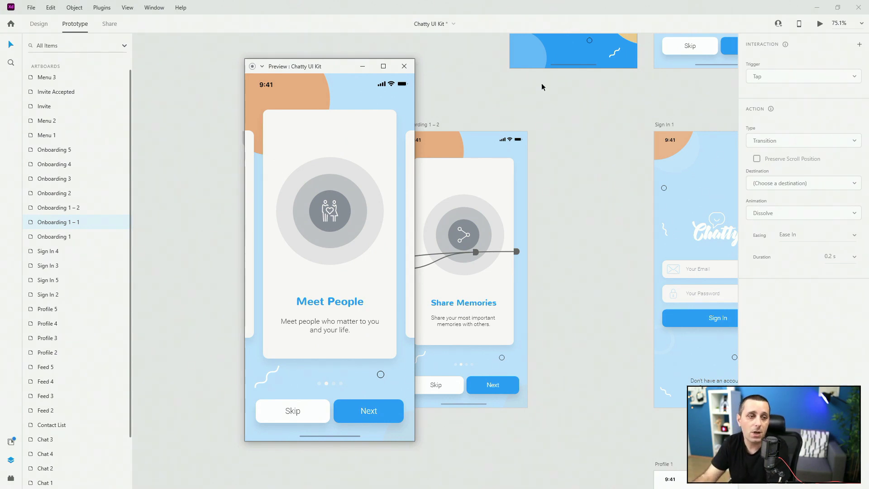
left_click(410, 66)
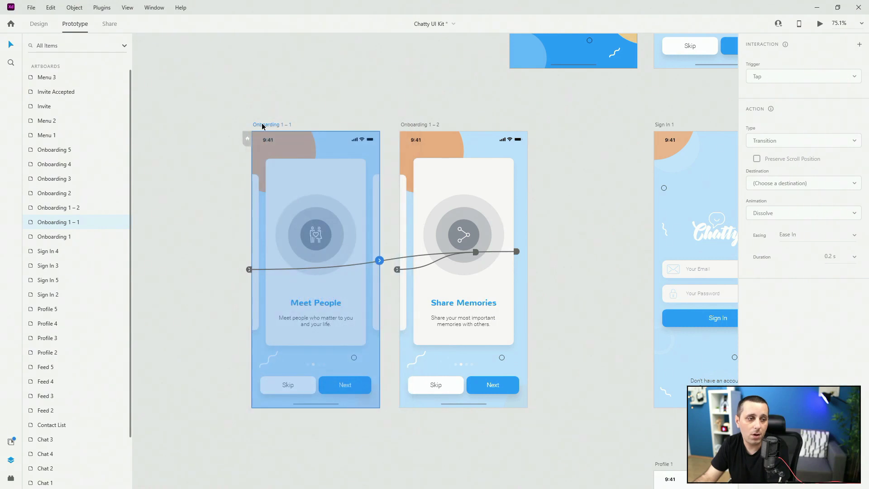
Switch to Share mode and zoom to fit all artboards with Ctrl+0
left_click(115, 26)
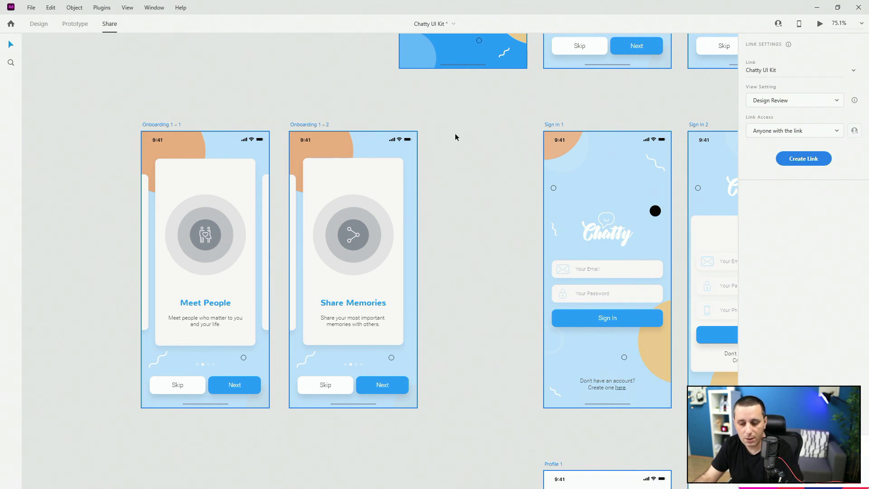
key("ctrl+0")
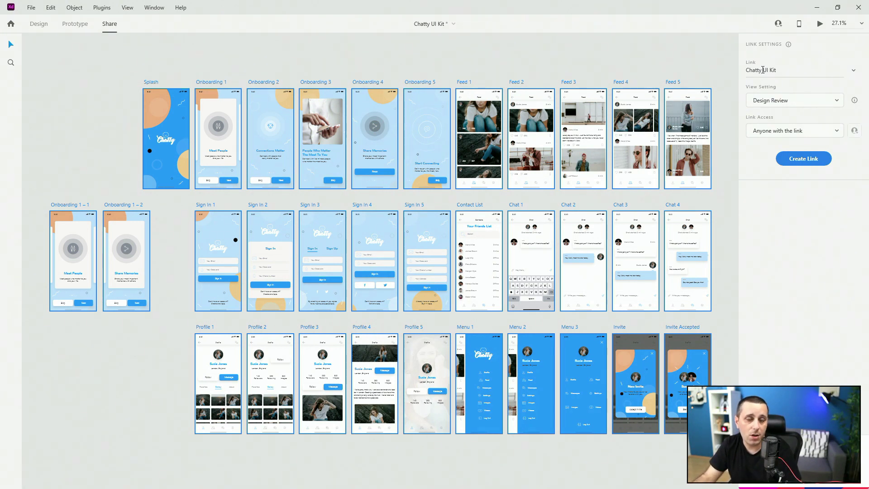
Expand the View Setting list: Design Review, Development, Presentation, User Testing and Custom
left_click(791, 105)
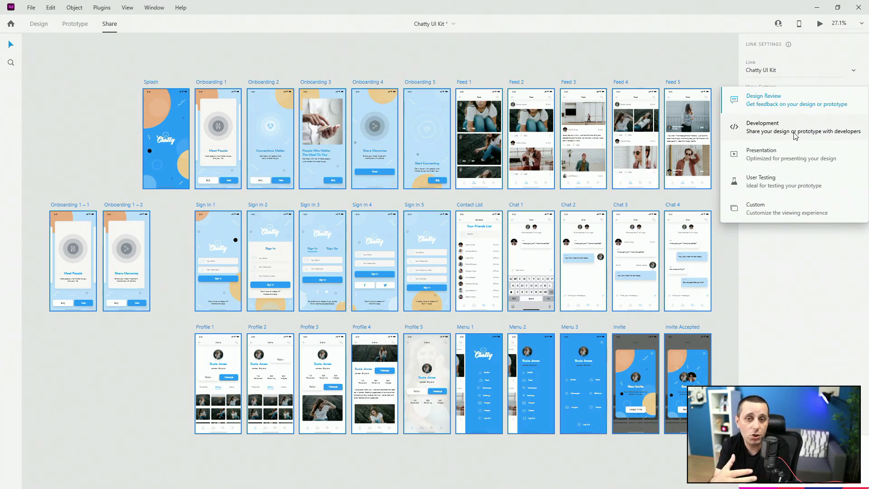
left_click(781, 105)
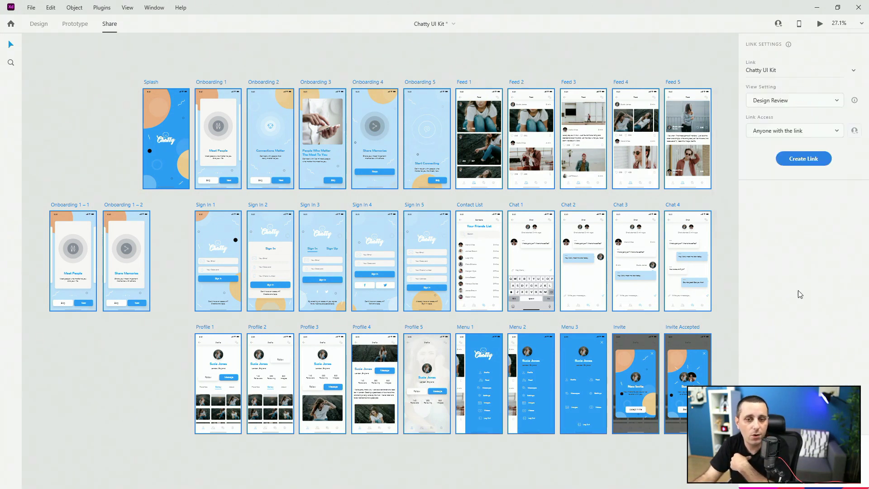
left_click(788, 133)
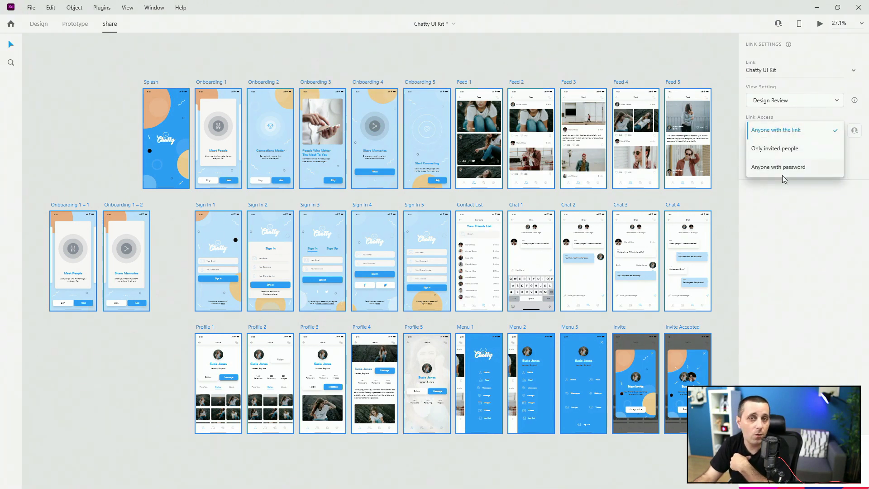
left_click(793, 234)
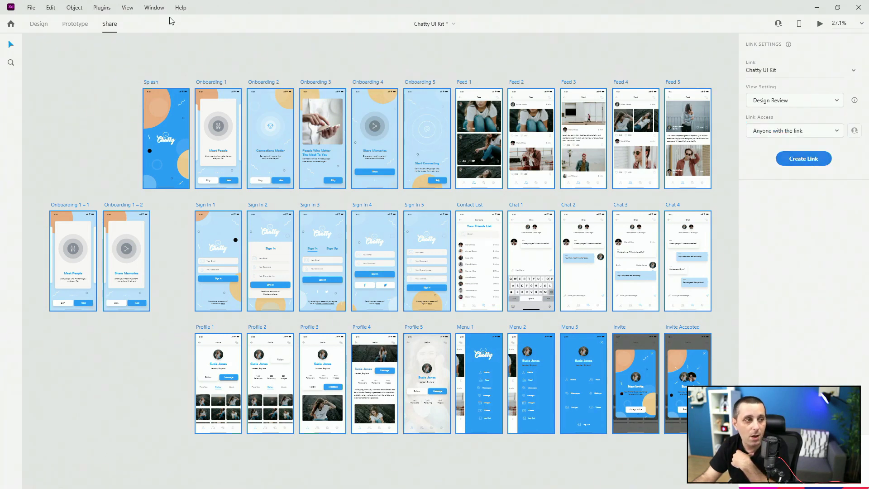
In Design mode, select only Onboarding 1 – 1 and 1 – 2 and share them as a link
left_click(43, 26)
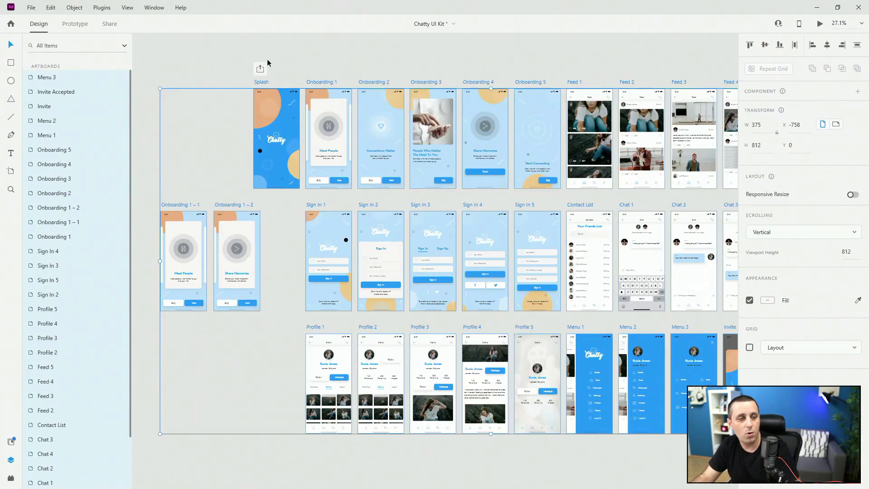
left_click(194, 61)
left_click(257, 83)
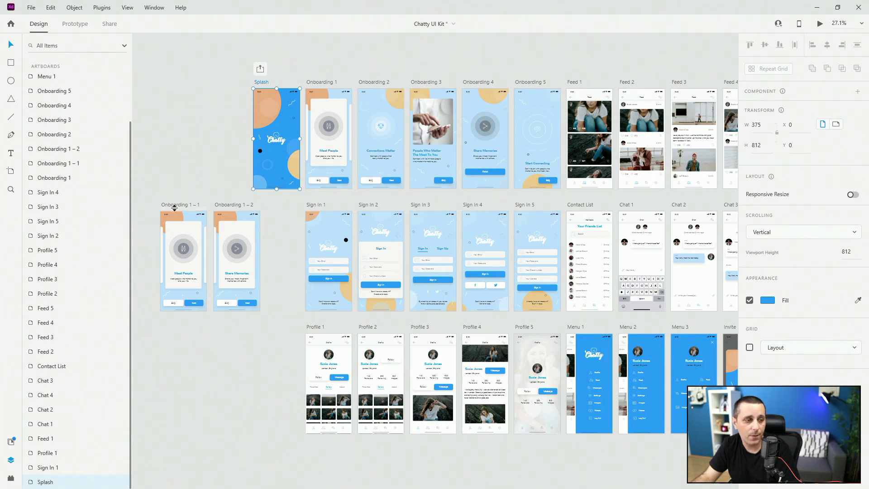
left_click(177, 206)
left_click(216, 205)
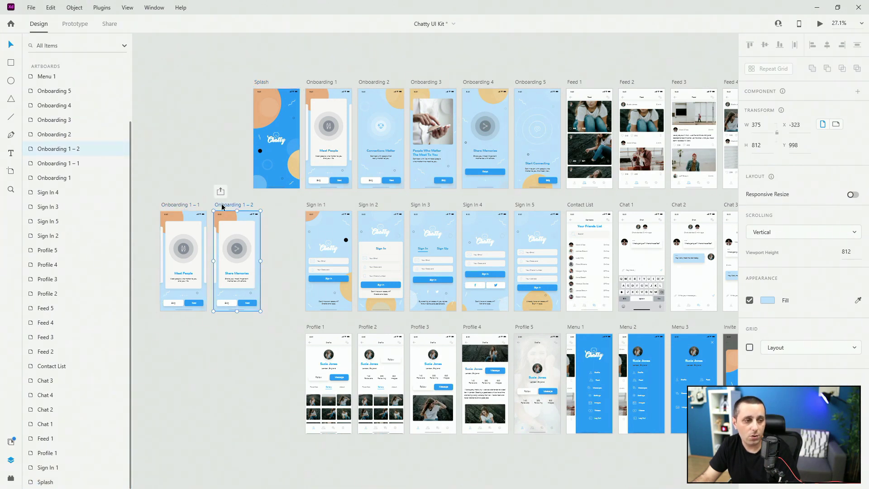
left_click(174, 206, "shift")
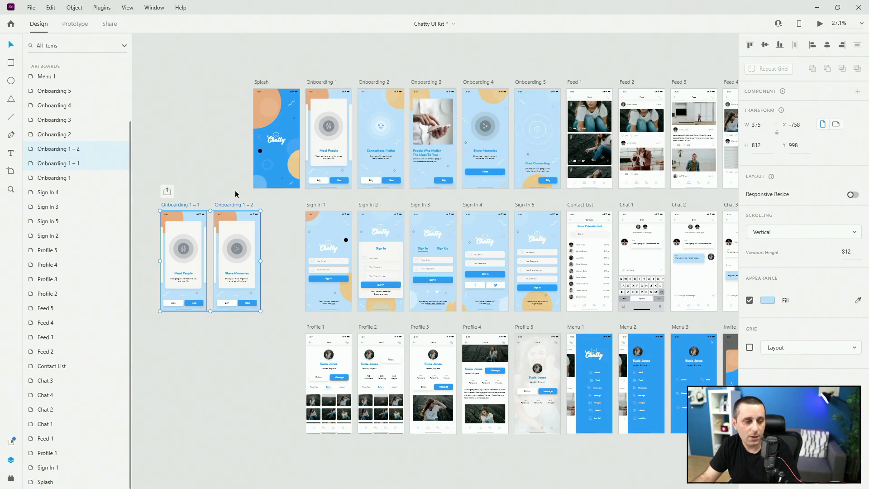
left_click(167, 192)
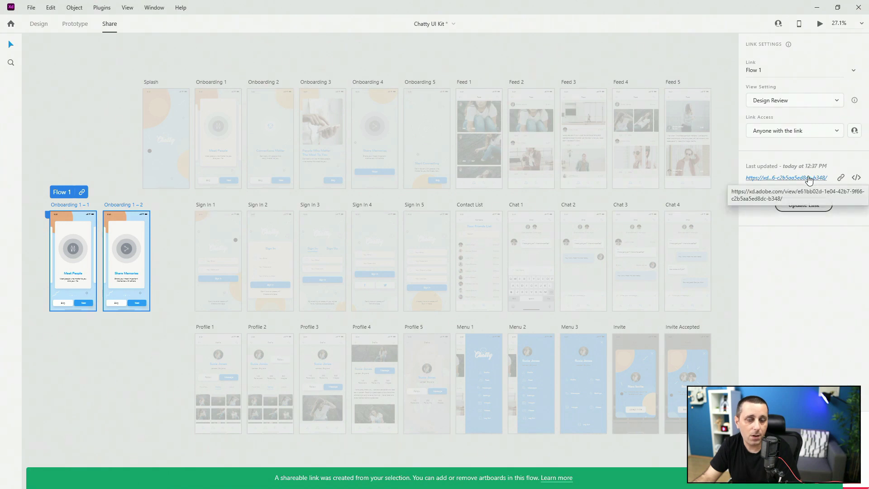
Copy the Flow 1 shareable link URL from Link Settings
left_click(842, 179)
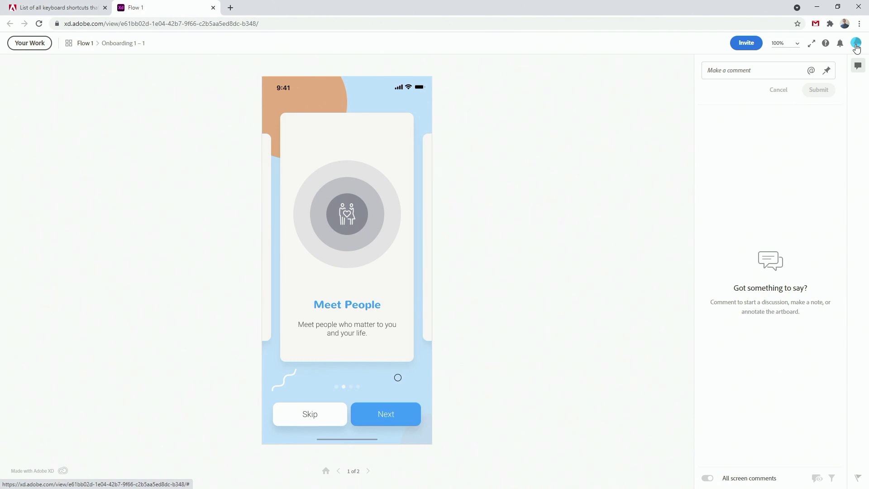
Pin the comment 'This blue is too bright.' onto the Onboarding 1 – 1 screen and submit it
left_click(829, 69)
left_click(418, 103)
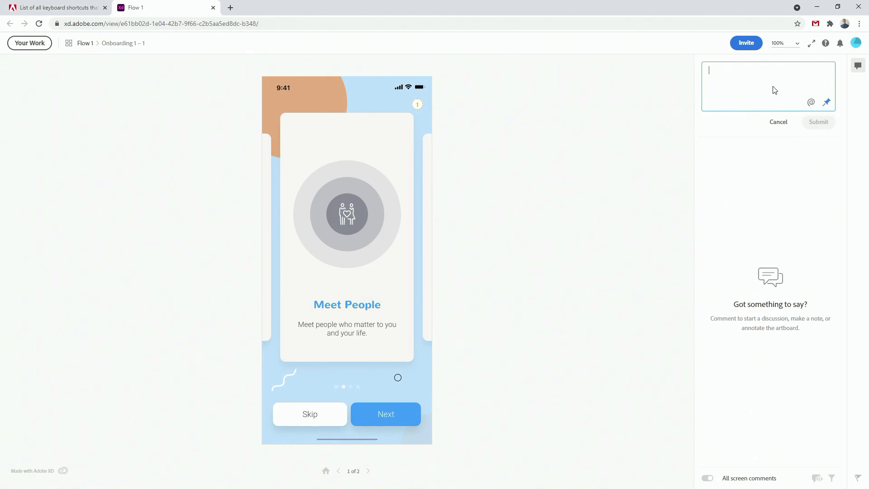
type("This blue is t")
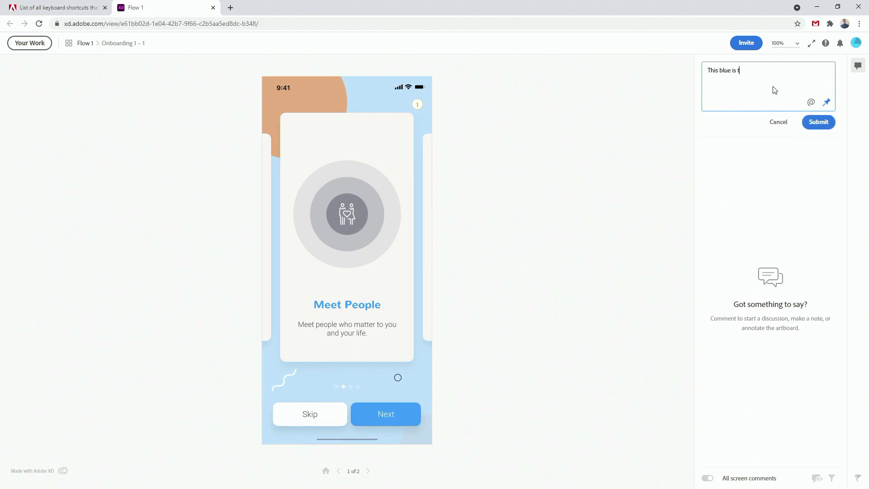
type("oo bright.")
left_click(815, 122)
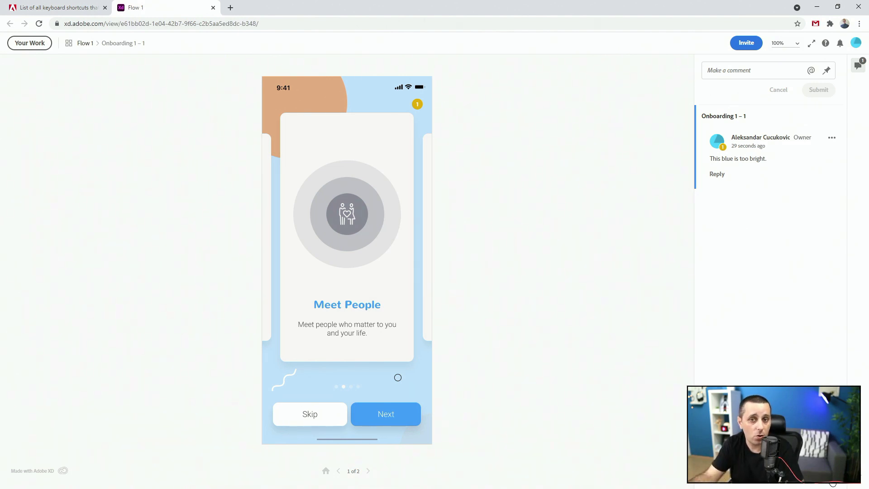
left_click(80, 44)
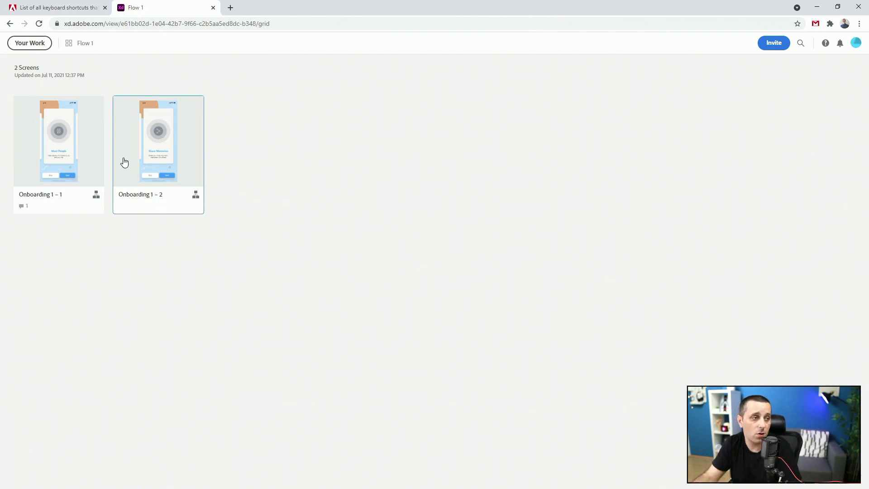
left_click(43, 139)
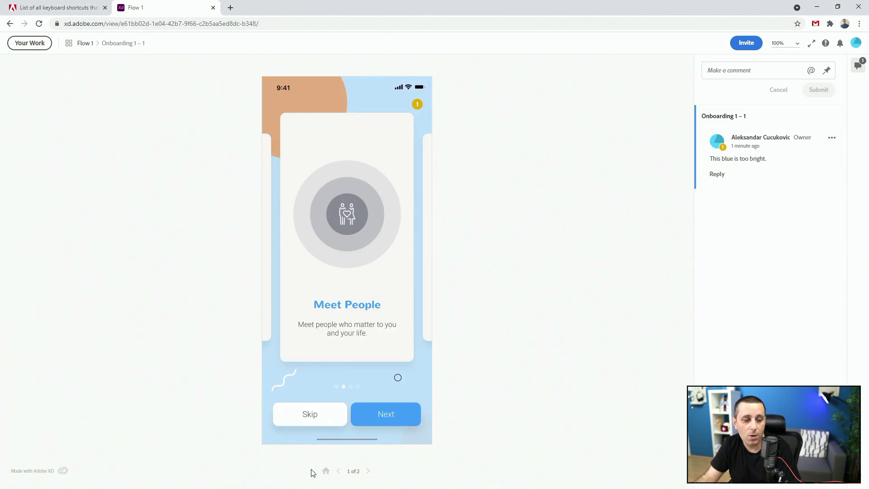
left_click(369, 471)
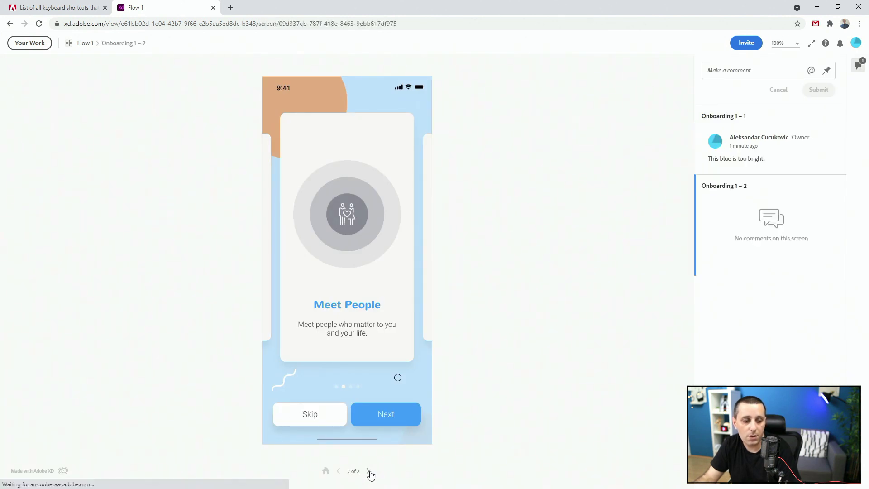
left_click(339, 472)
left_click(368, 472)
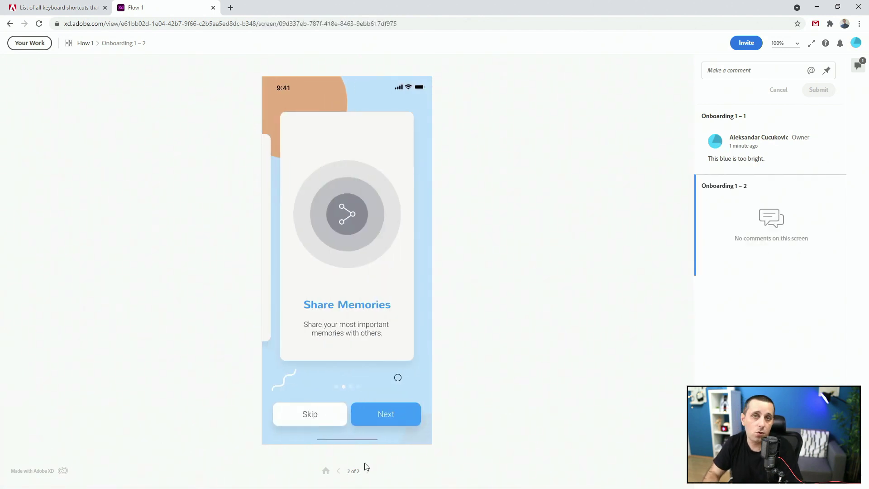
key("Left")
key("Right")
key("Left")
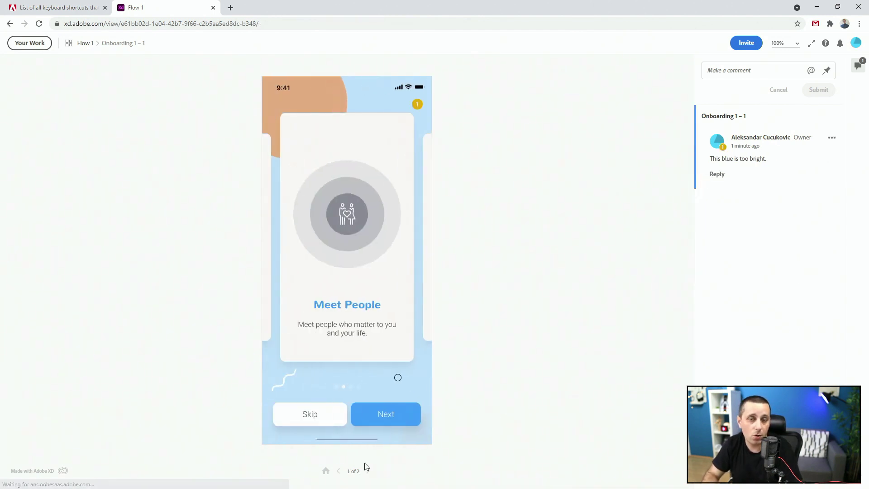
key("Right")
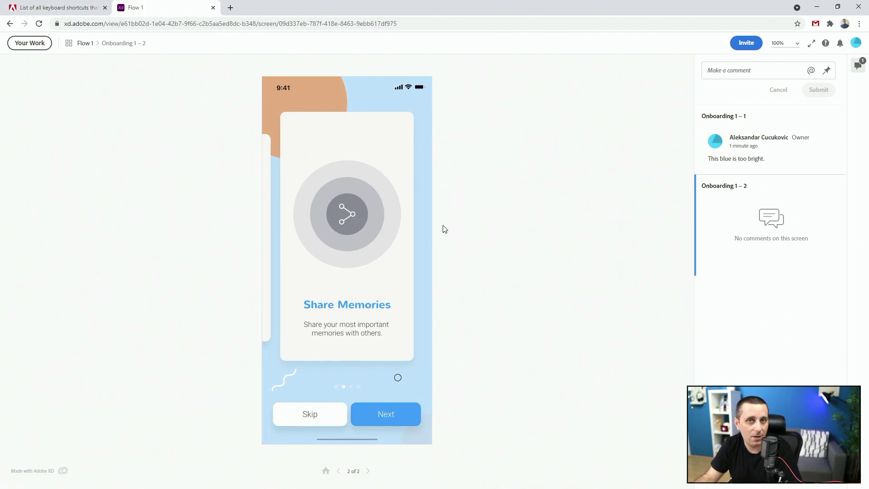
left_click(327, 472)
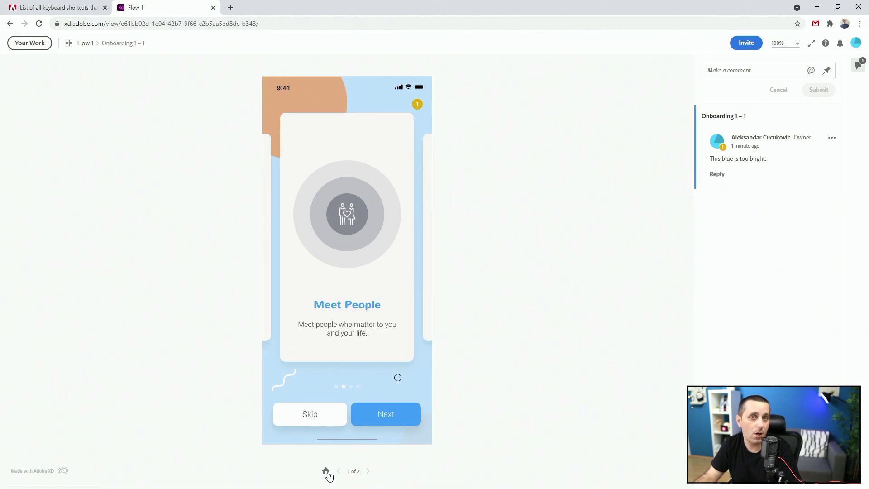
left_click(366, 247)
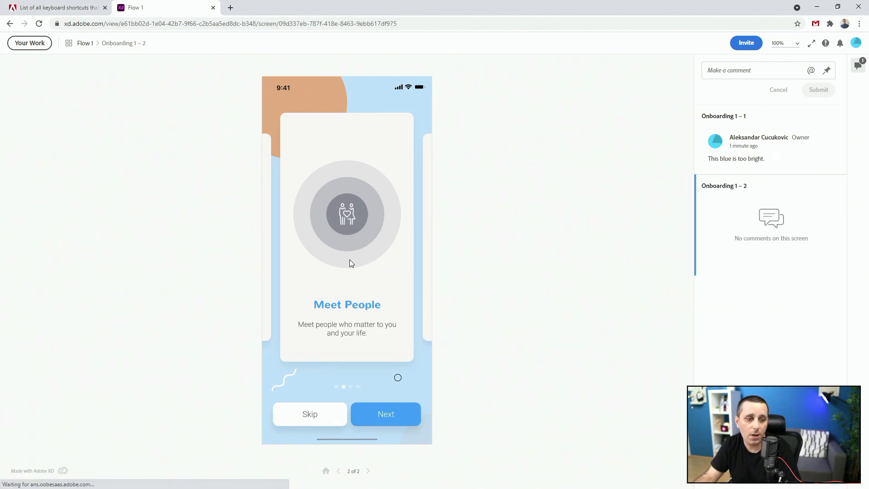
left_click(285, 275)
left_click(388, 274)
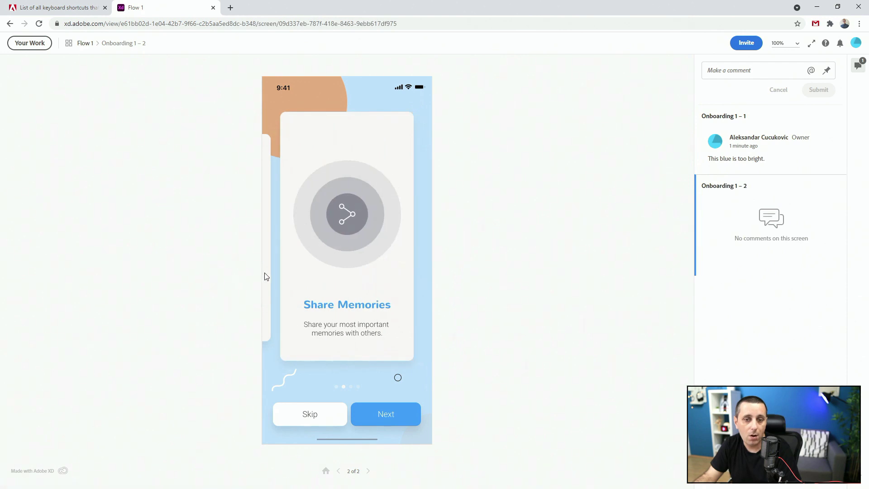
left_click(265, 276)
left_click(349, 275)
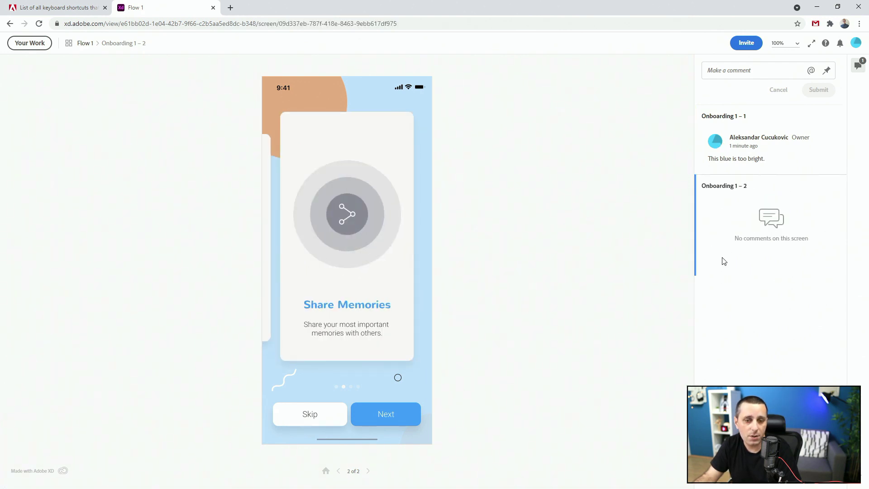
left_click(754, 151)
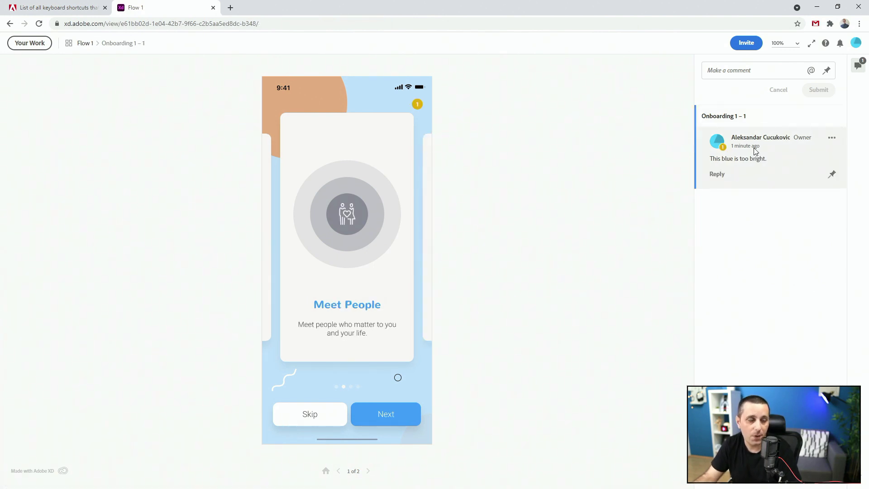
left_click(362, 297)
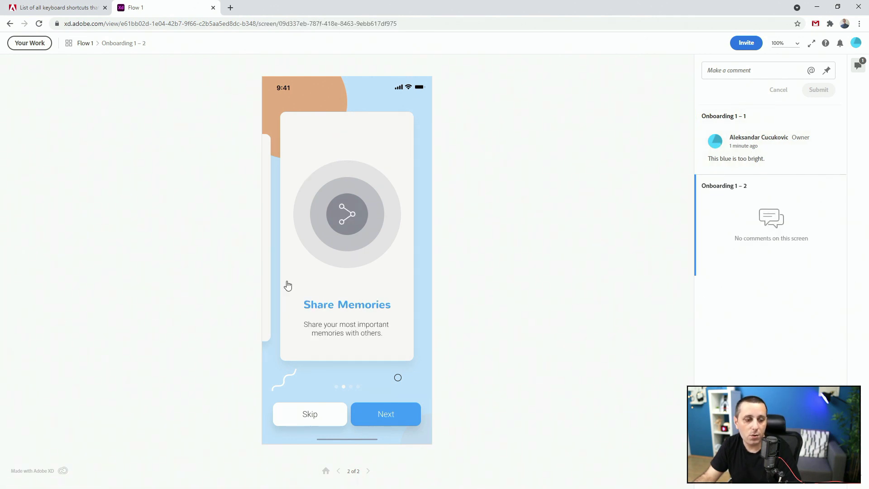
key("Left")
key("Right")
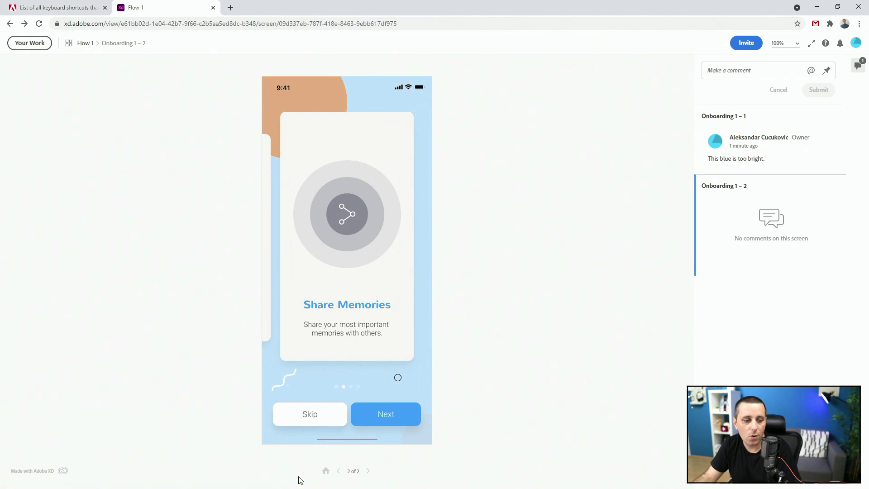
left_click(325, 471)
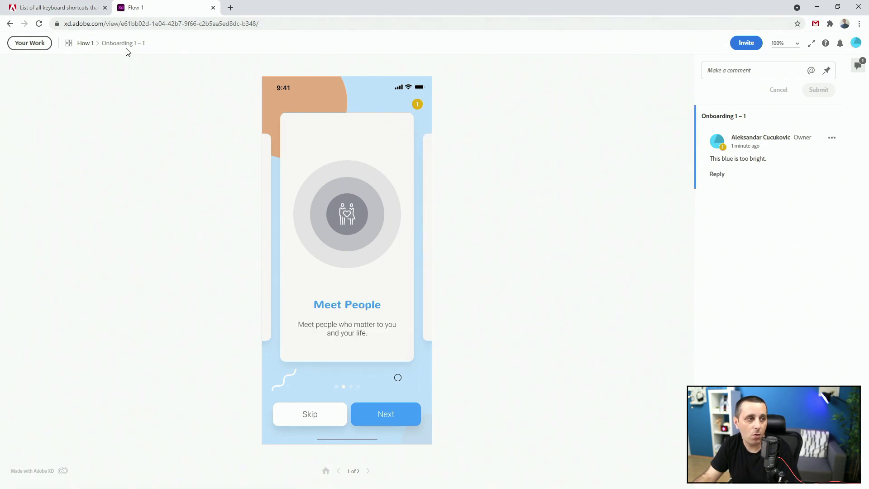
left_click(85, 43)
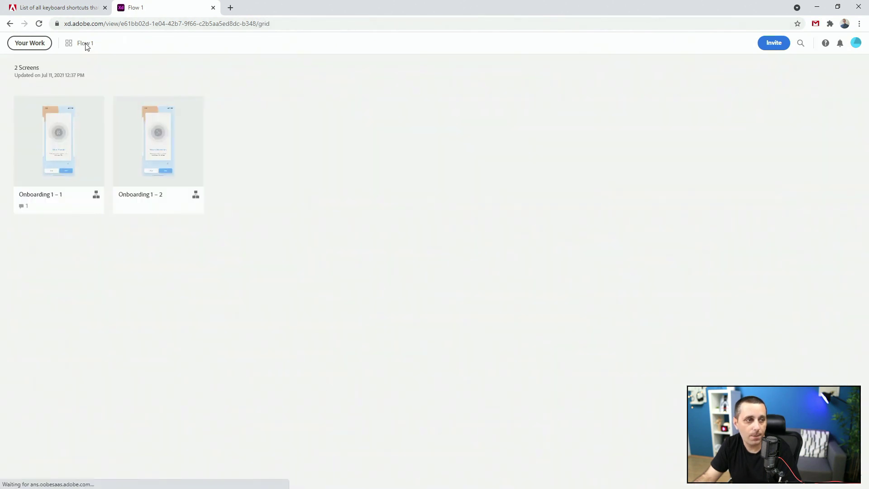
left_click(74, 137)
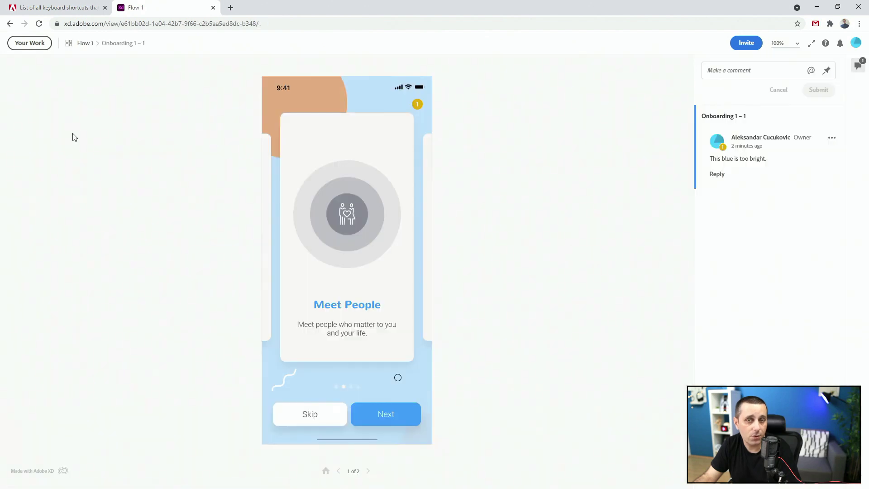